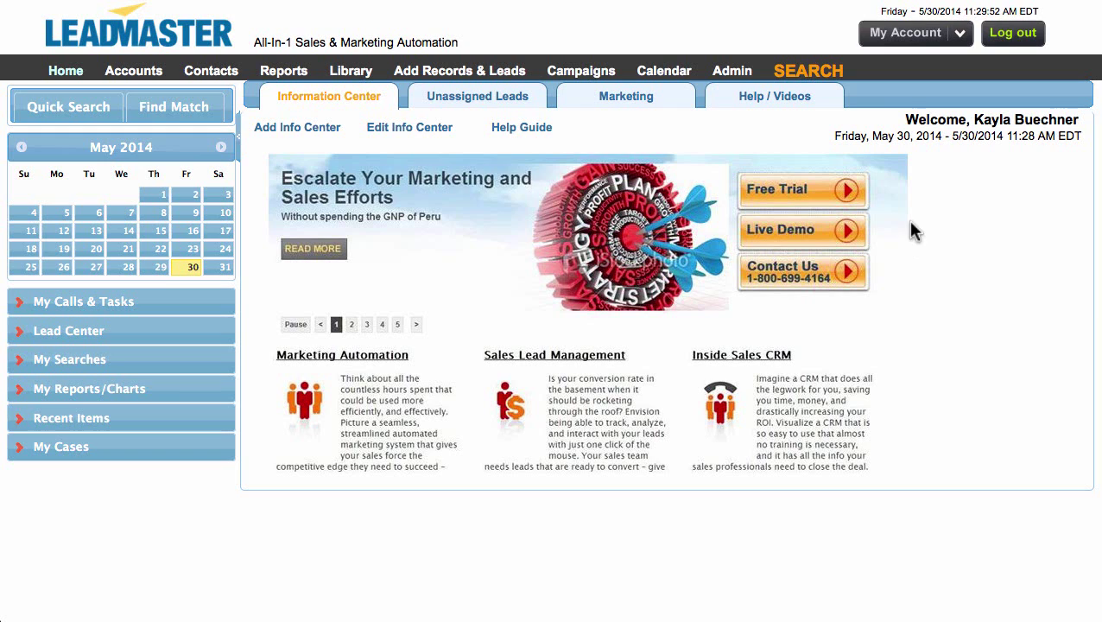
# Show the Admin dropdown in the LeadMaster top navigation bar
pyautogui.moveTo(726, 76)
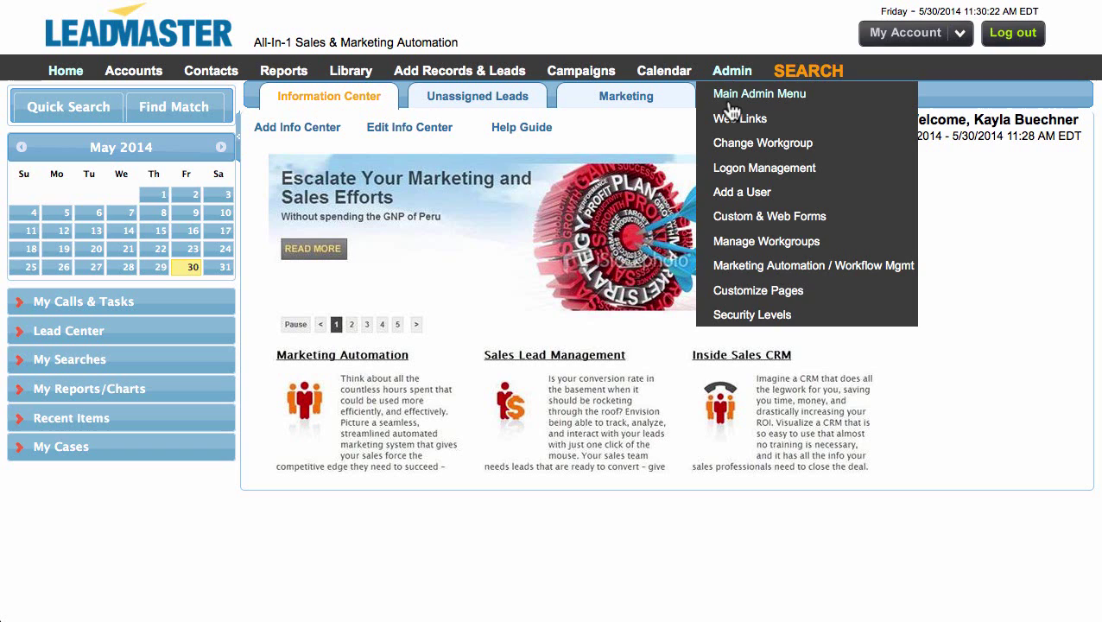
# Open View/Edit Existing User Logins from the Main Admin Menu's Login Management / User Security section
pyautogui.click(727, 105)
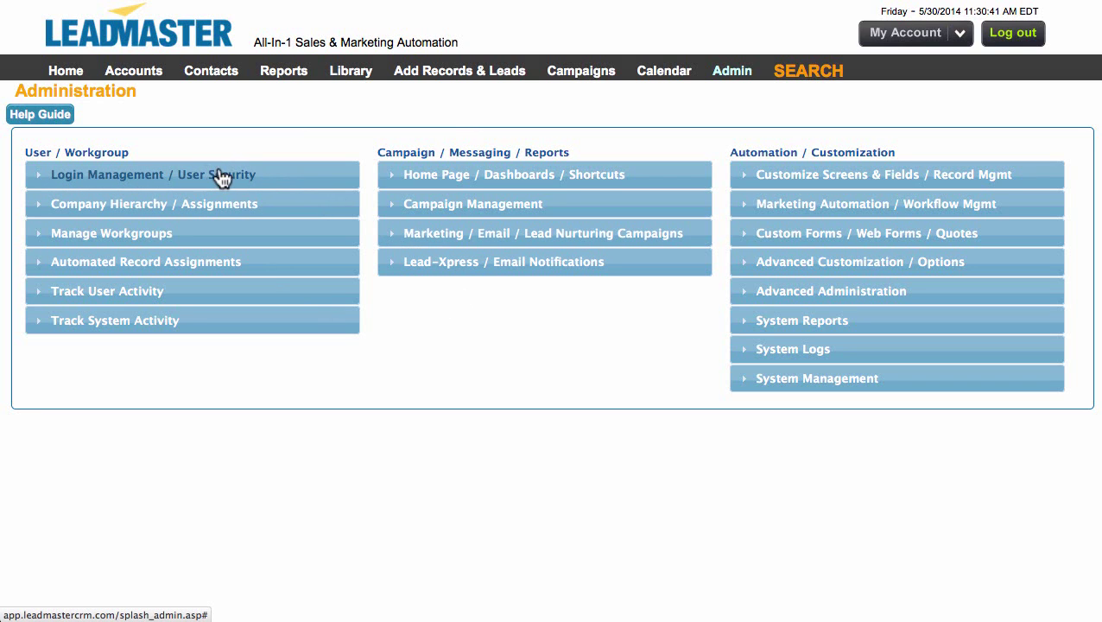
pyautogui.click(58, 185)
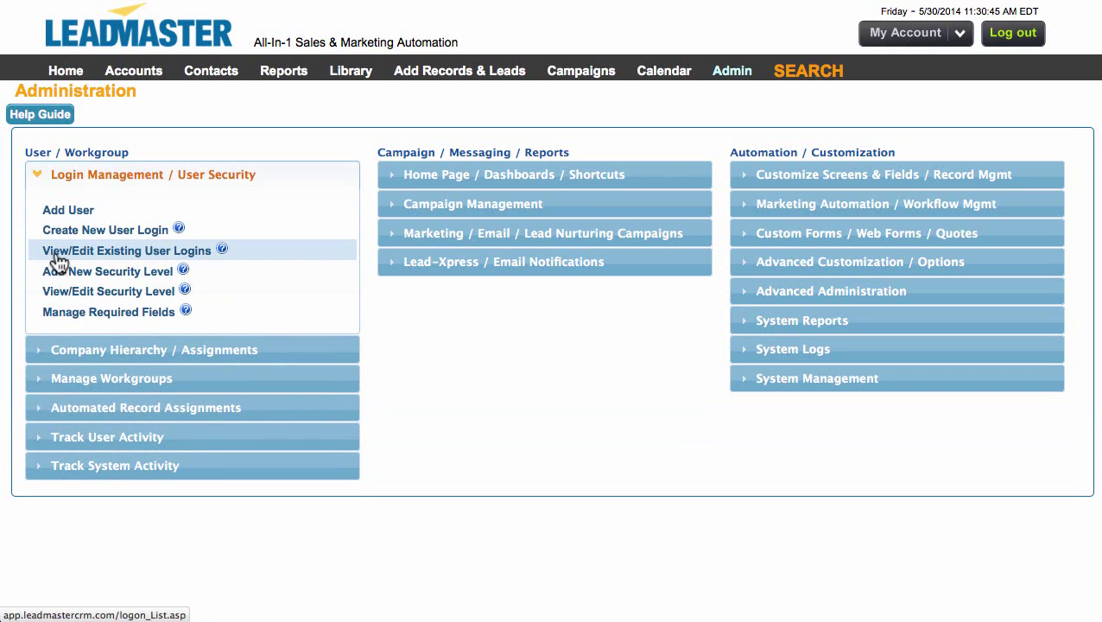
pyautogui.click(182, 252)
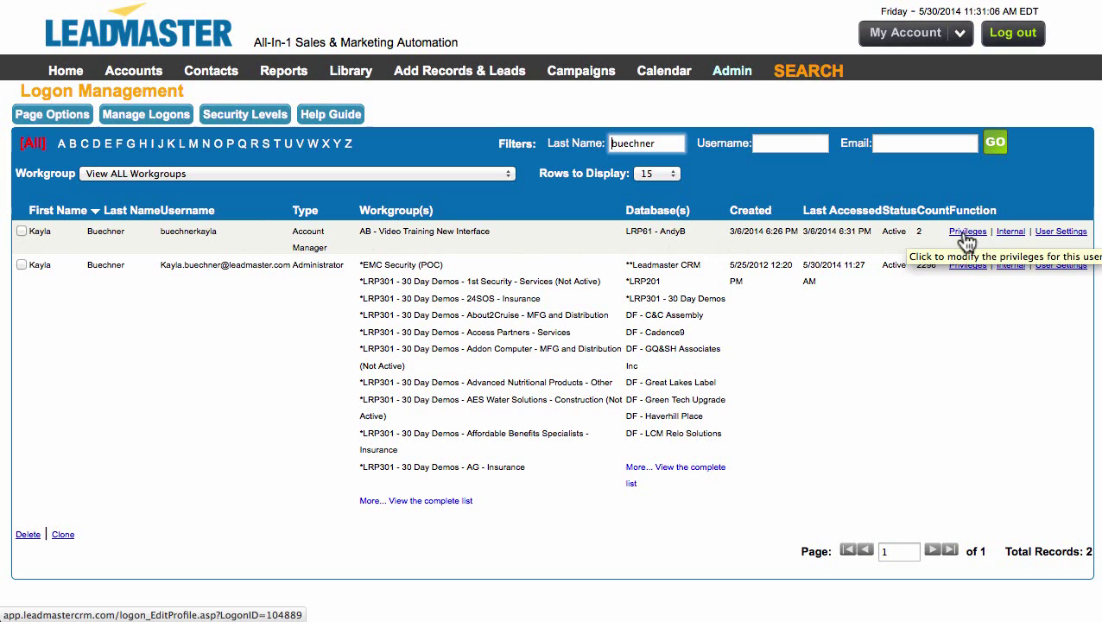
# Set the account manager logon's User Status to Not Active and submit
pyautogui.click(965, 235)
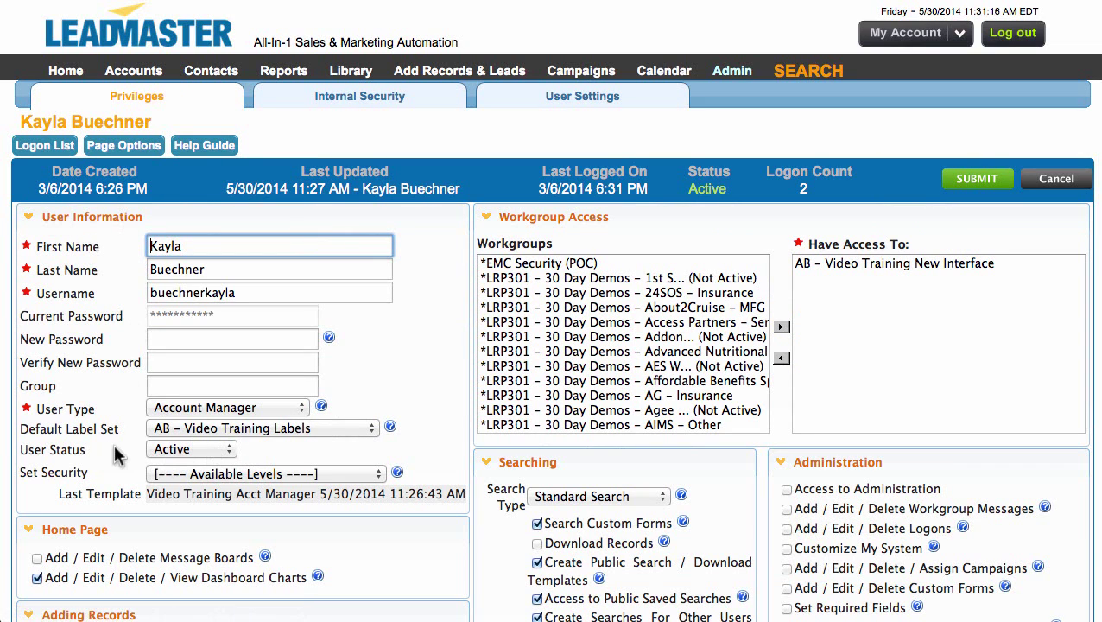
pyautogui.click(228, 451)
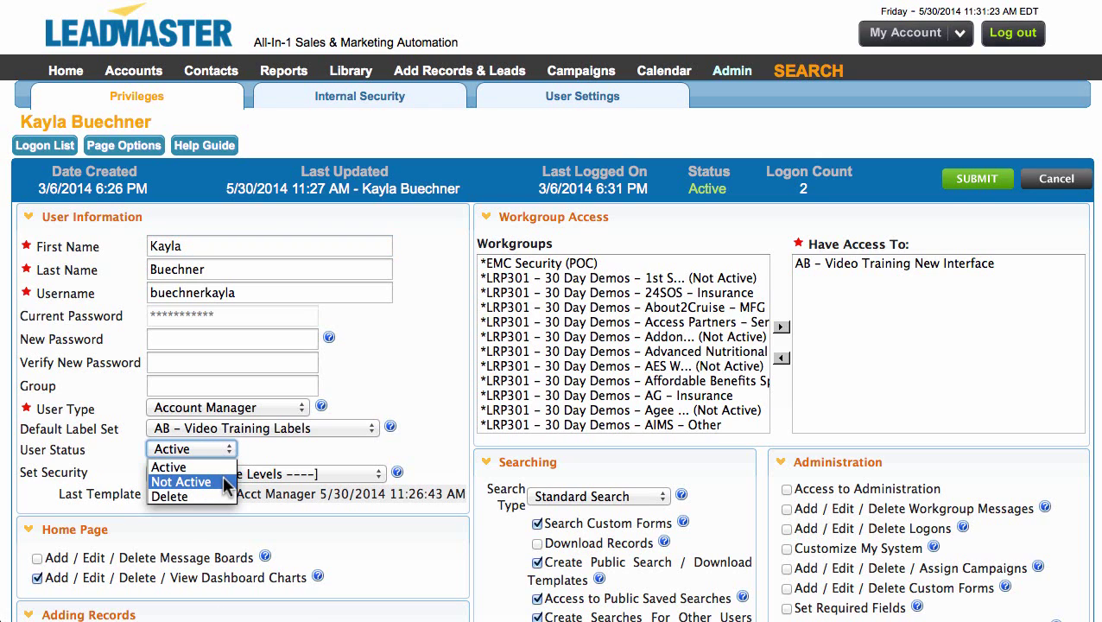
pyautogui.click(222, 480)
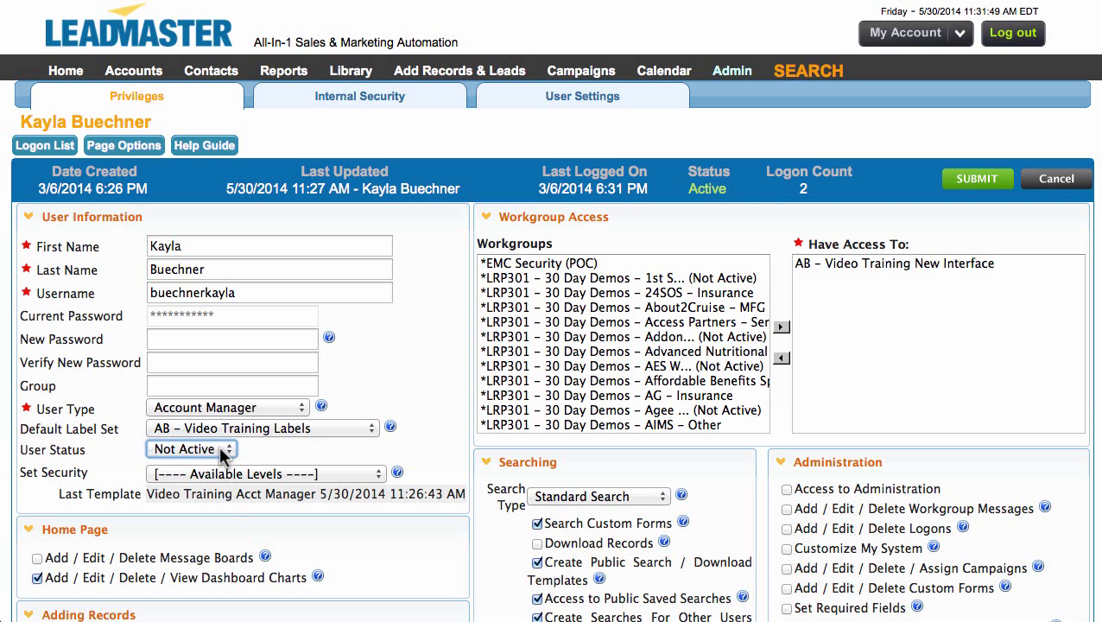
pyautogui.click(219, 445)
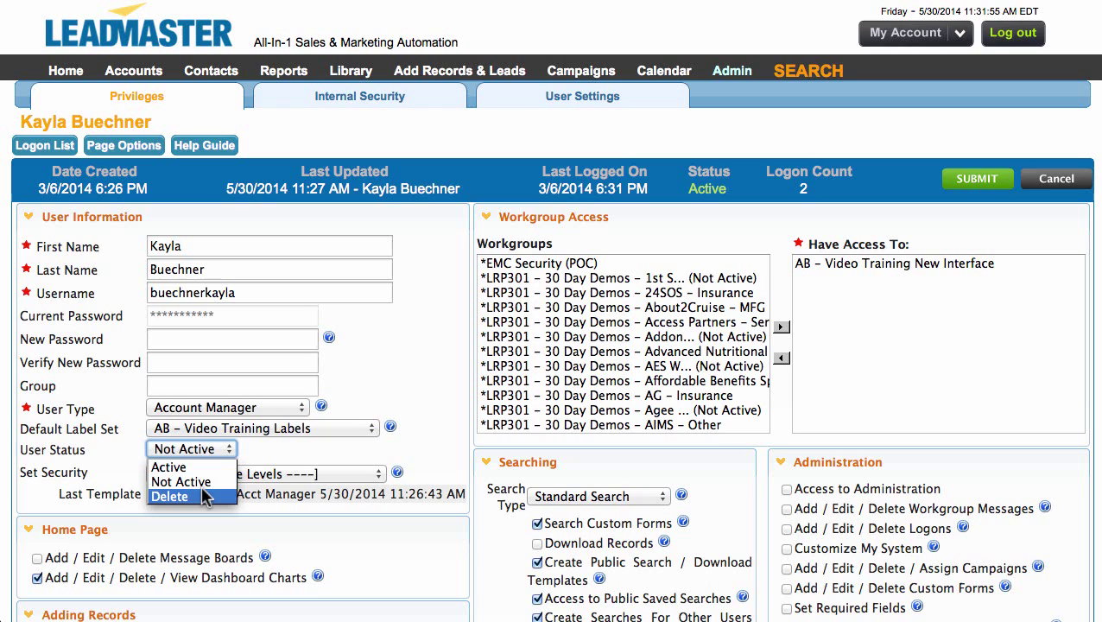
pyautogui.click(204, 489)
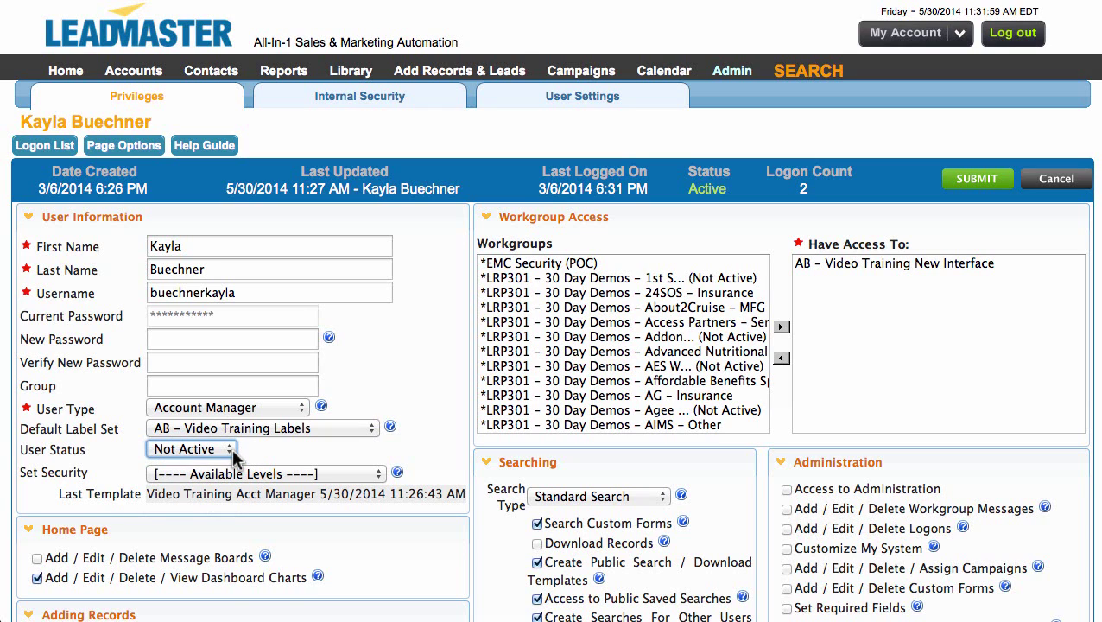
pyautogui.click(978, 178)
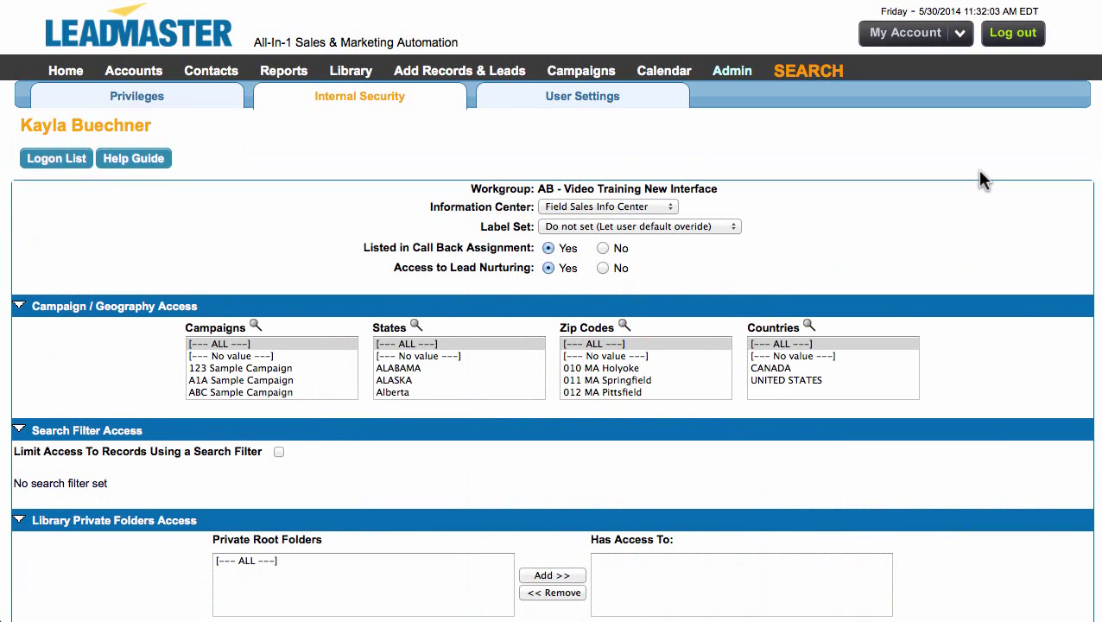
# Go back to the Logon List and show the Manage Logons options
pyautogui.click(59, 160)
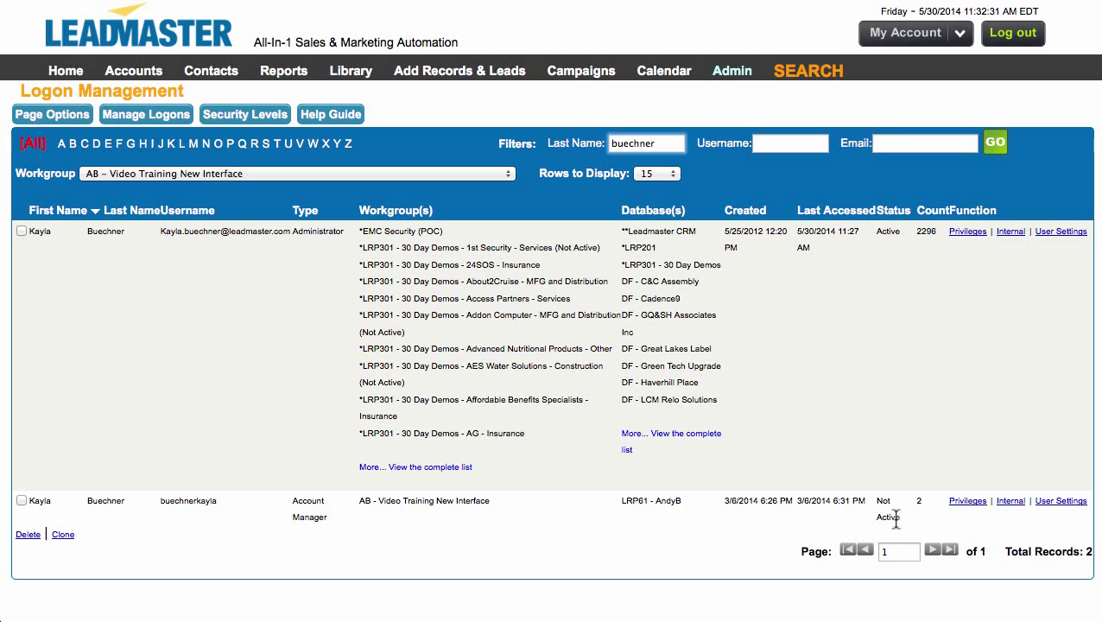
pyautogui.click(132, 116)
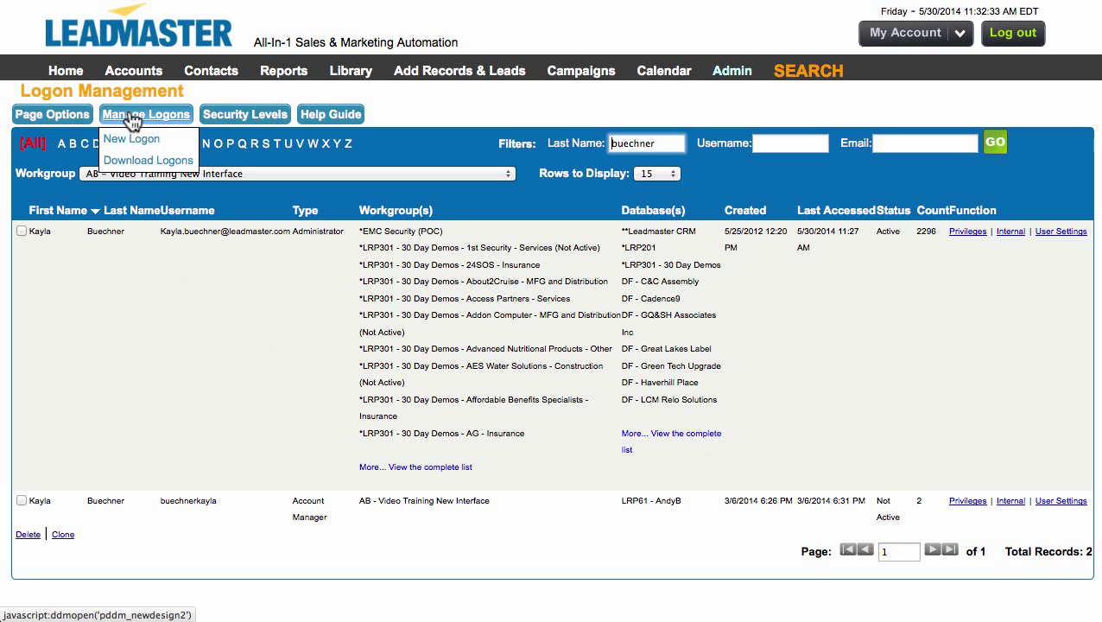
# Start a new logon with first name New and last name Person
pyautogui.click(137, 144)
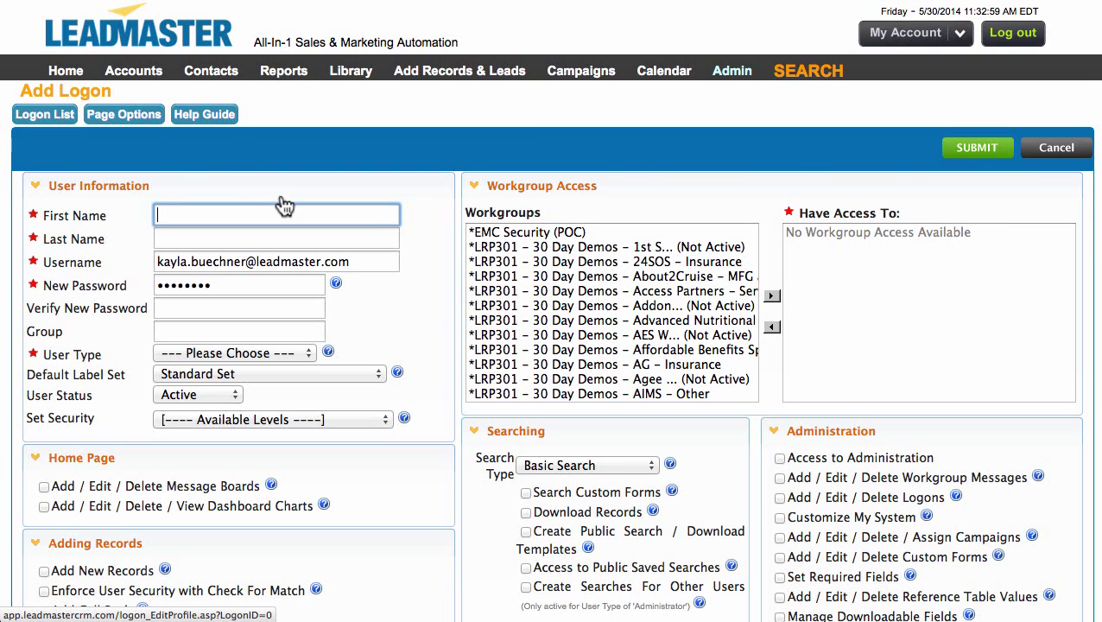
pyautogui.write('New')
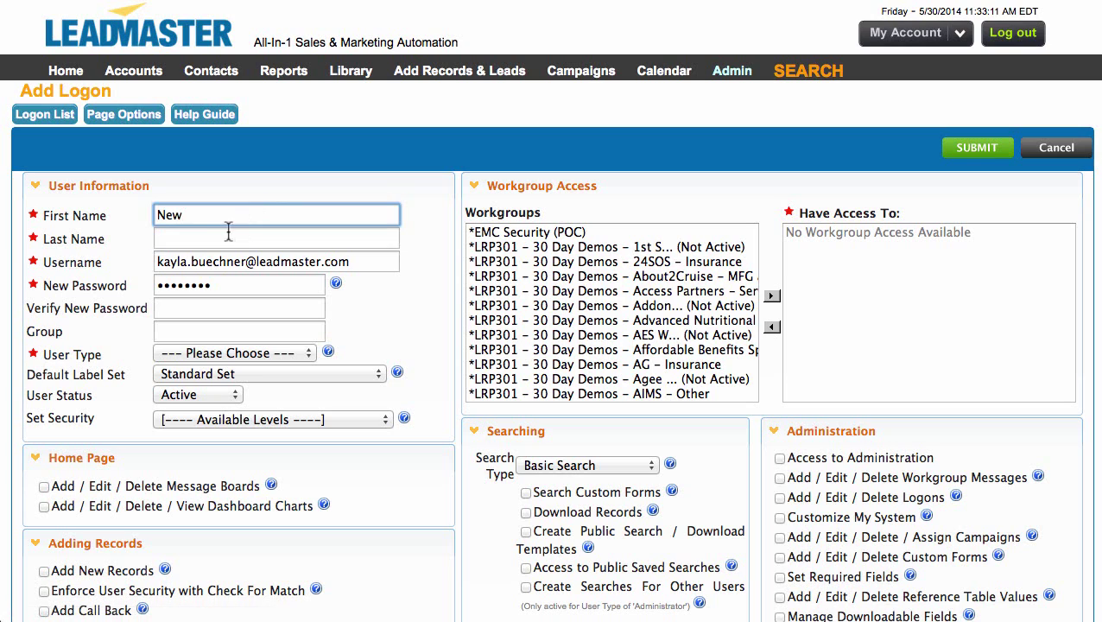
pyautogui.click(227, 231)
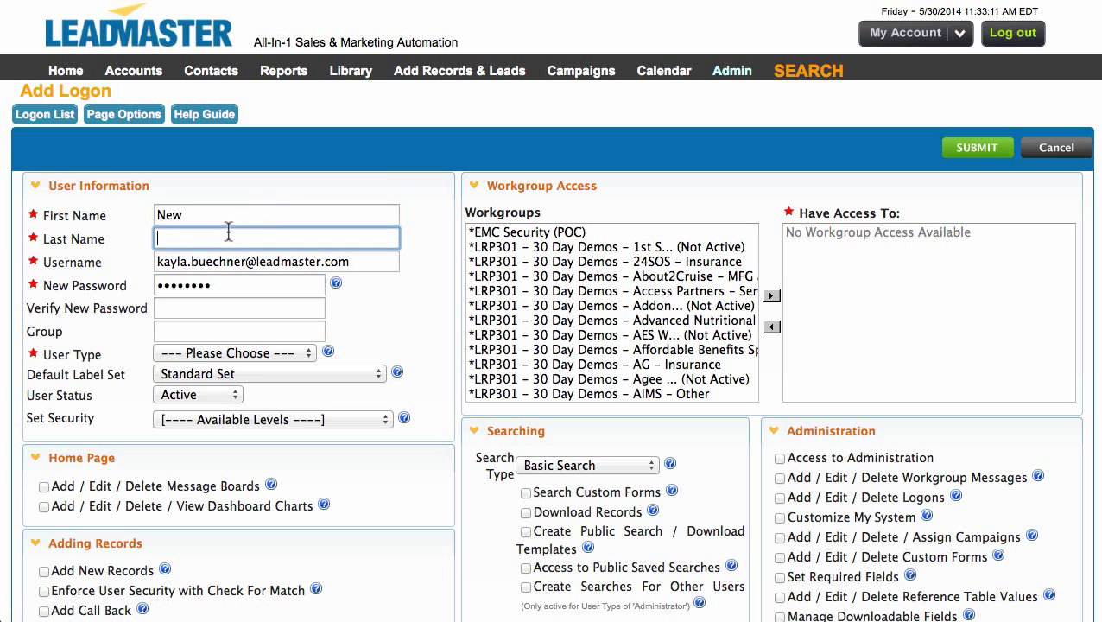
pyautogui.write('Person')
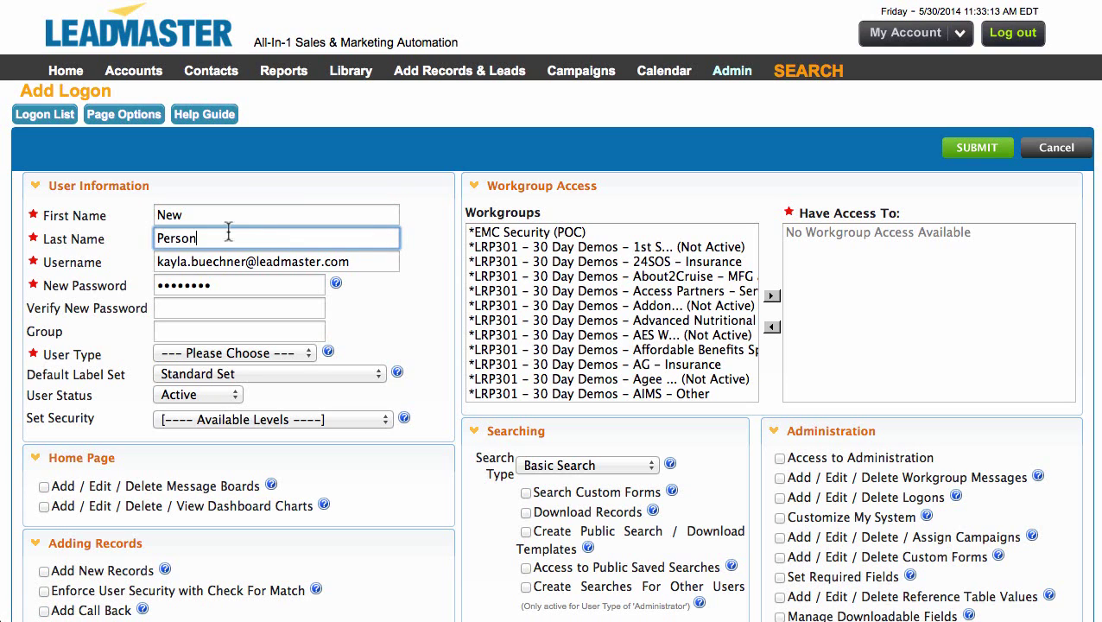
# Replace the username with the new user's e-mail and enter the password twice
pyautogui.click(356, 264)
pyautogui.moveTo(357, 264); pyautogui.dragTo(147, 267)
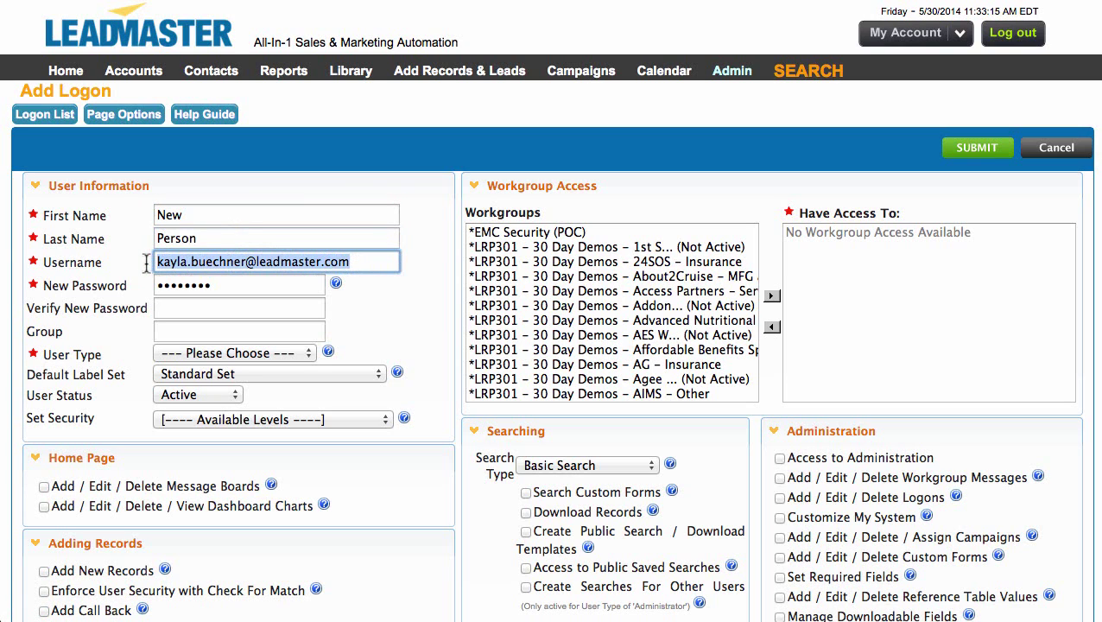
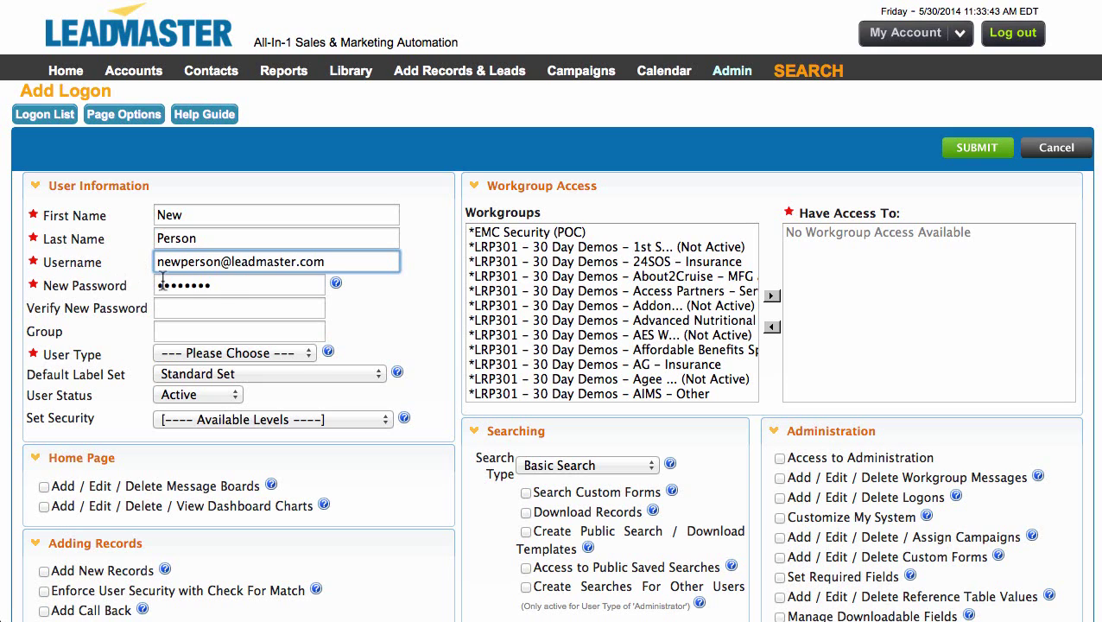
pyautogui.press('Tab')
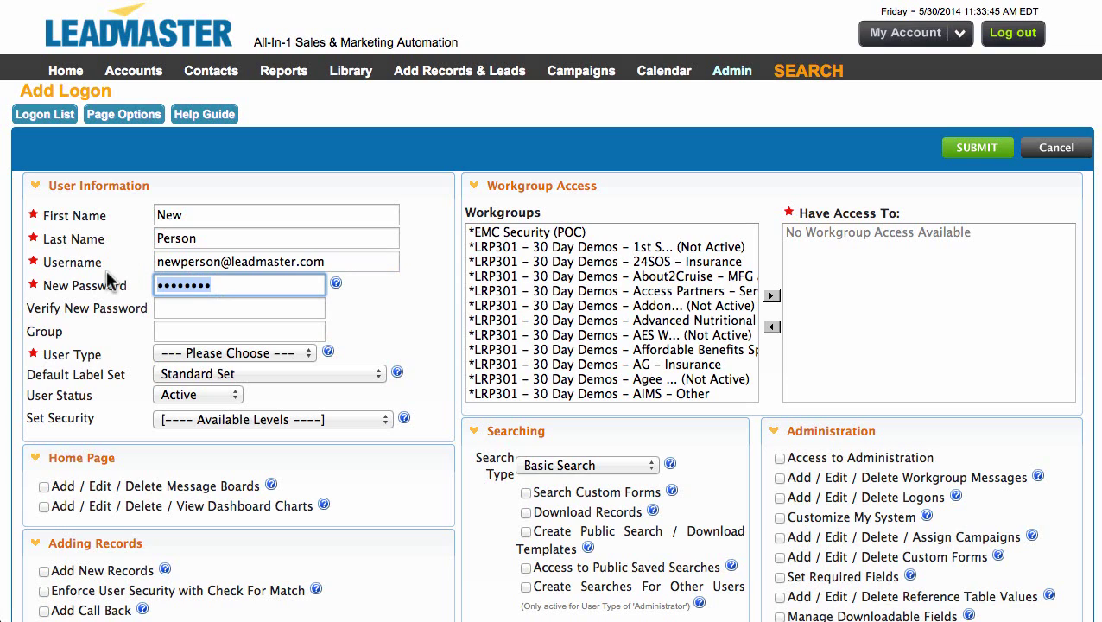
pyautogui.write('*********')
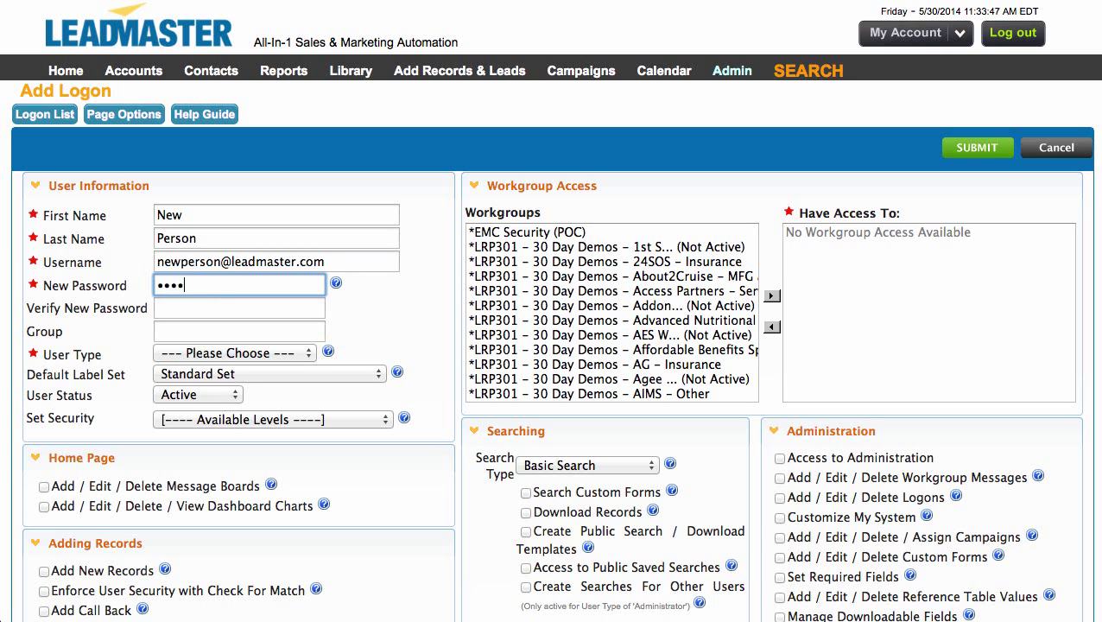
pyautogui.press('Tab')
pyautogui.write('******')
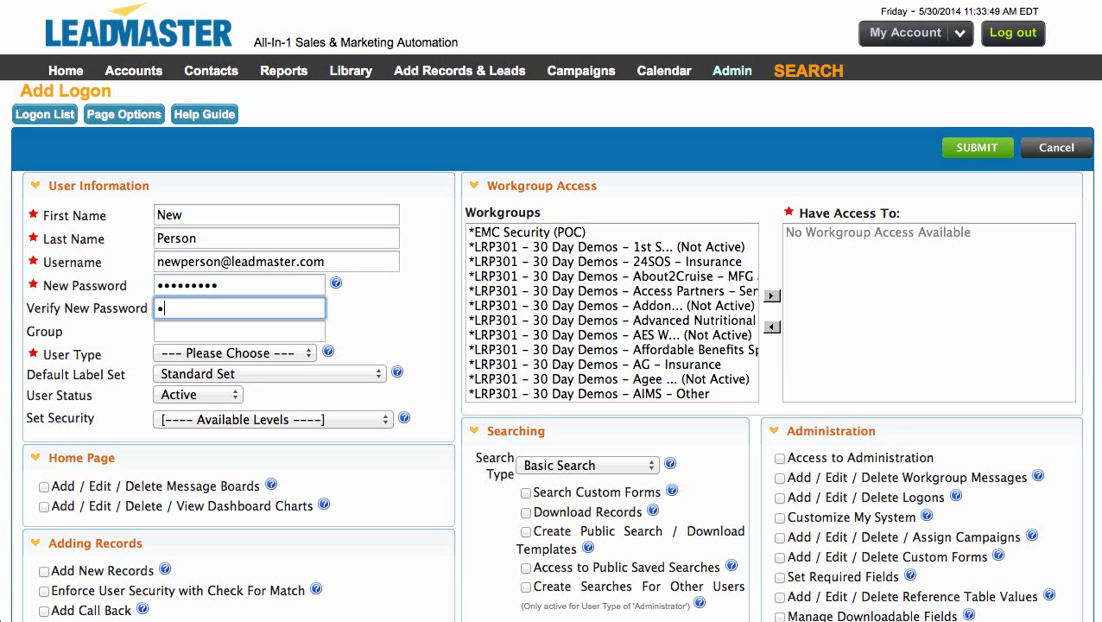
pyautogui.write('***')
# Make the new logon an Account Manager with the Video Training Acct Manager security level
pyautogui.click(193, 354)
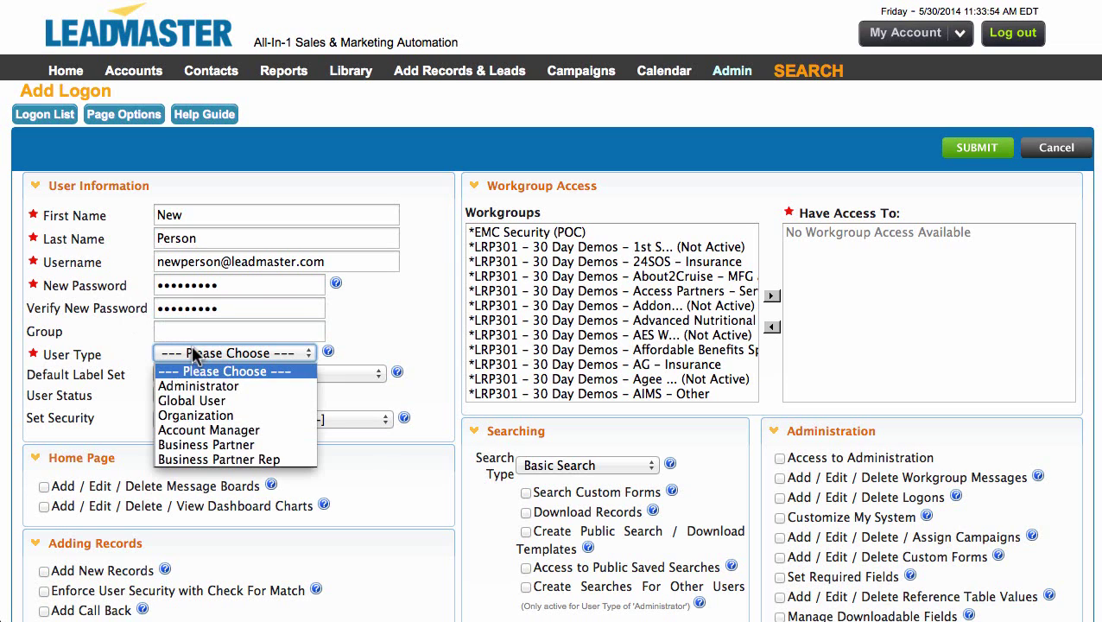
pyautogui.click(202, 430)
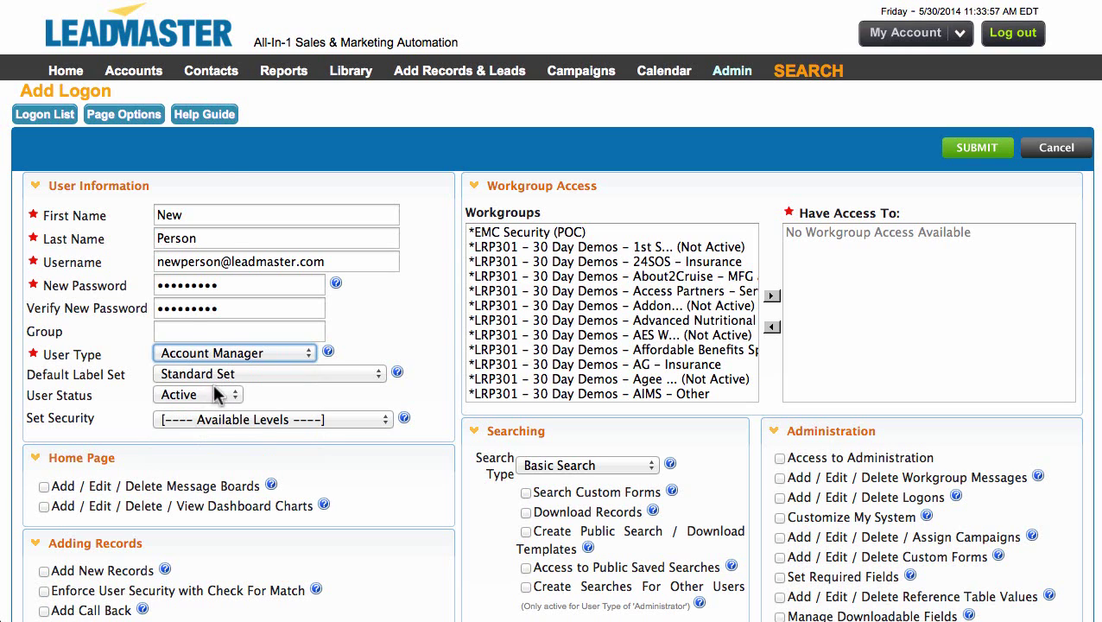
pyautogui.click(210, 418)
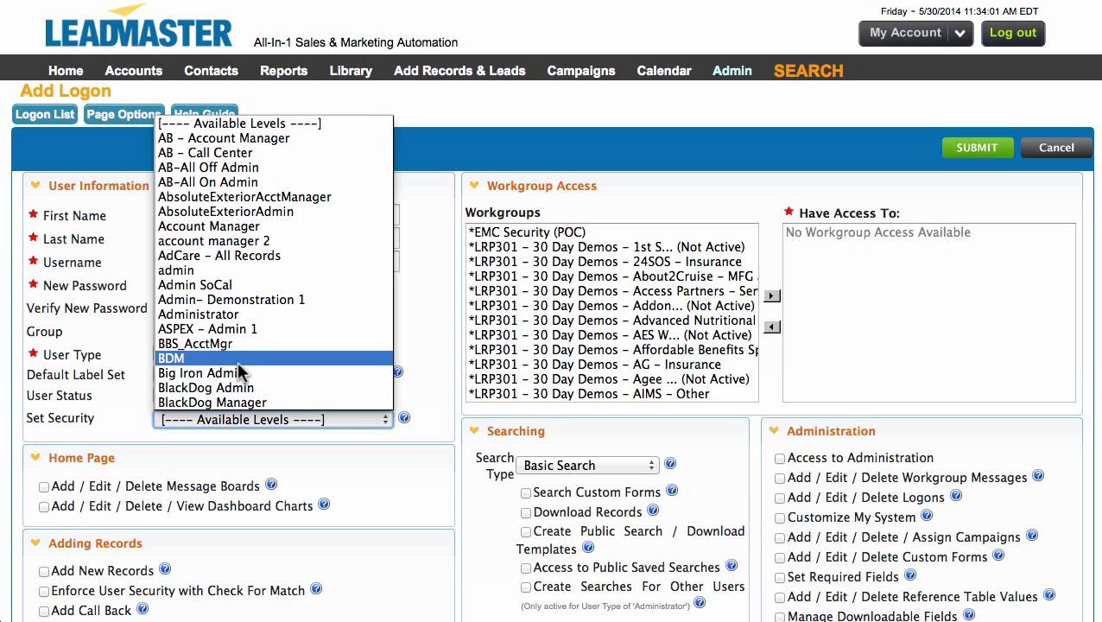
pyautogui.scroll(-15, 241, 346)
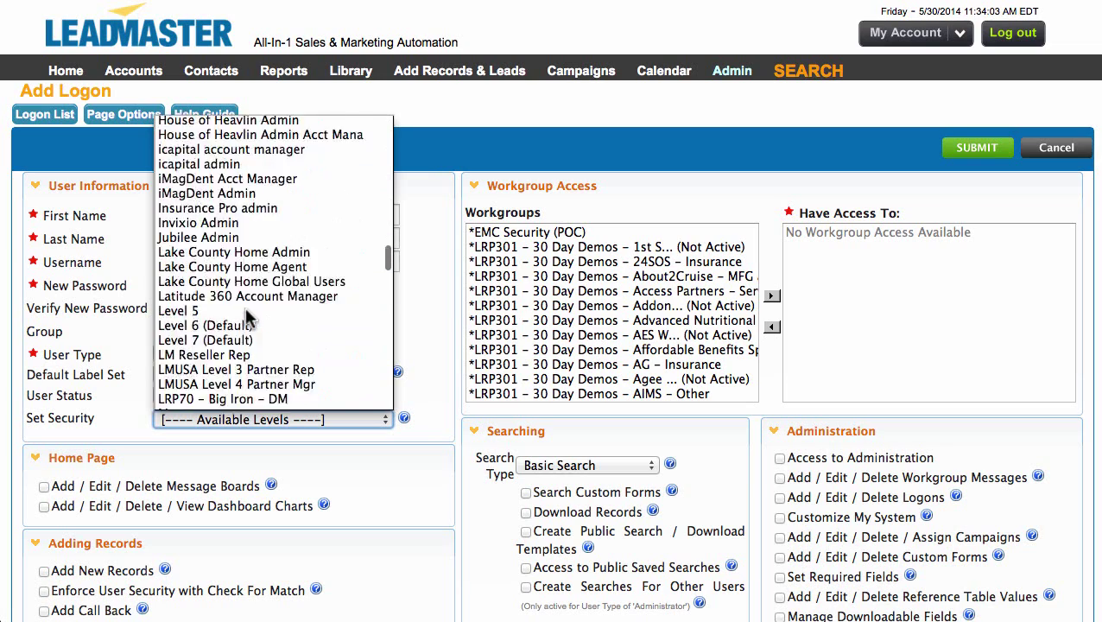
pyautogui.scroll(-10, 248, 318)
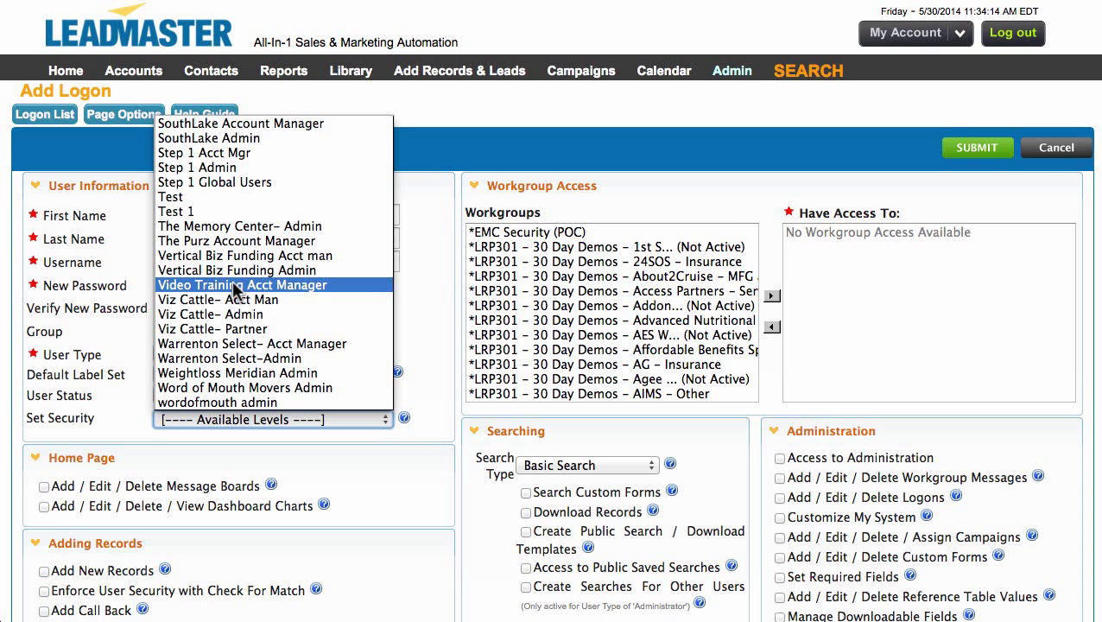
pyautogui.click(235, 286)
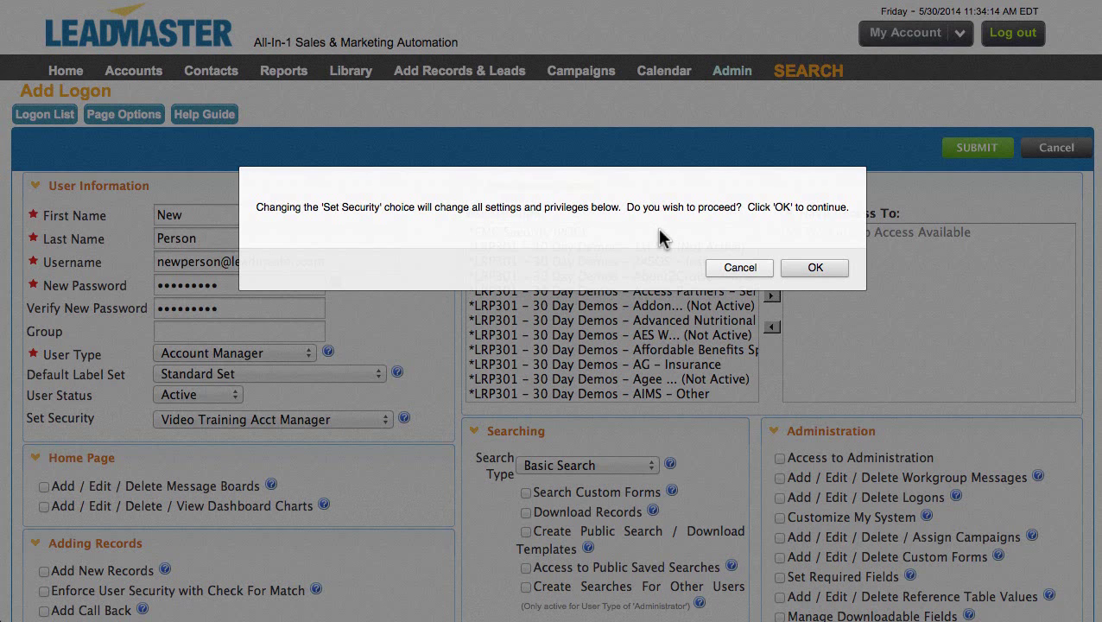
pyautogui.click(812, 267)
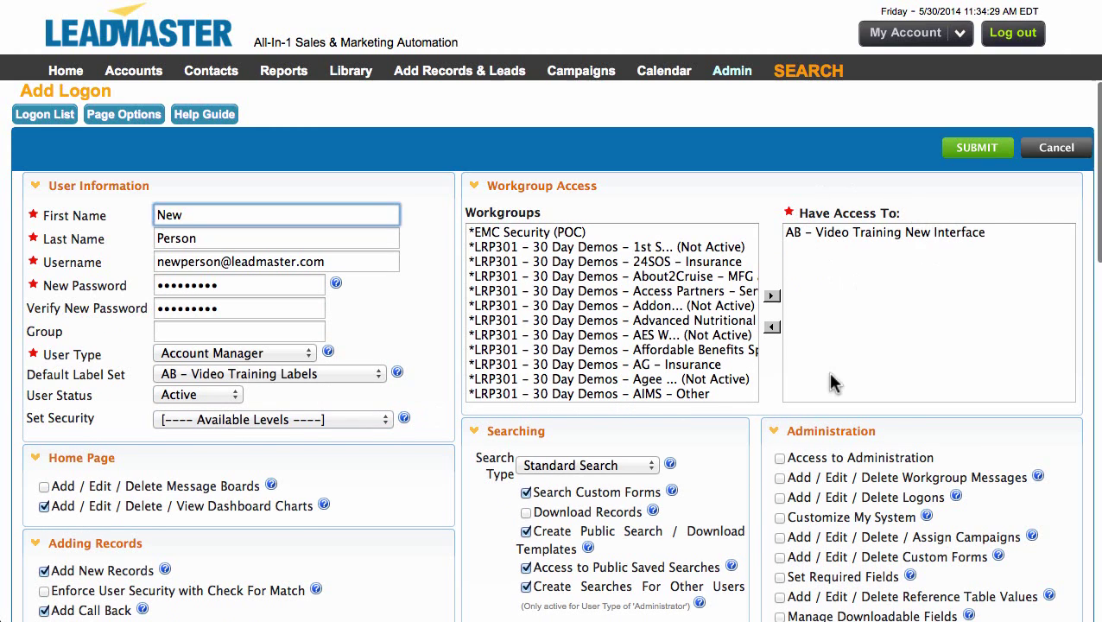
pyautogui.scroll(-5, 831, 381)
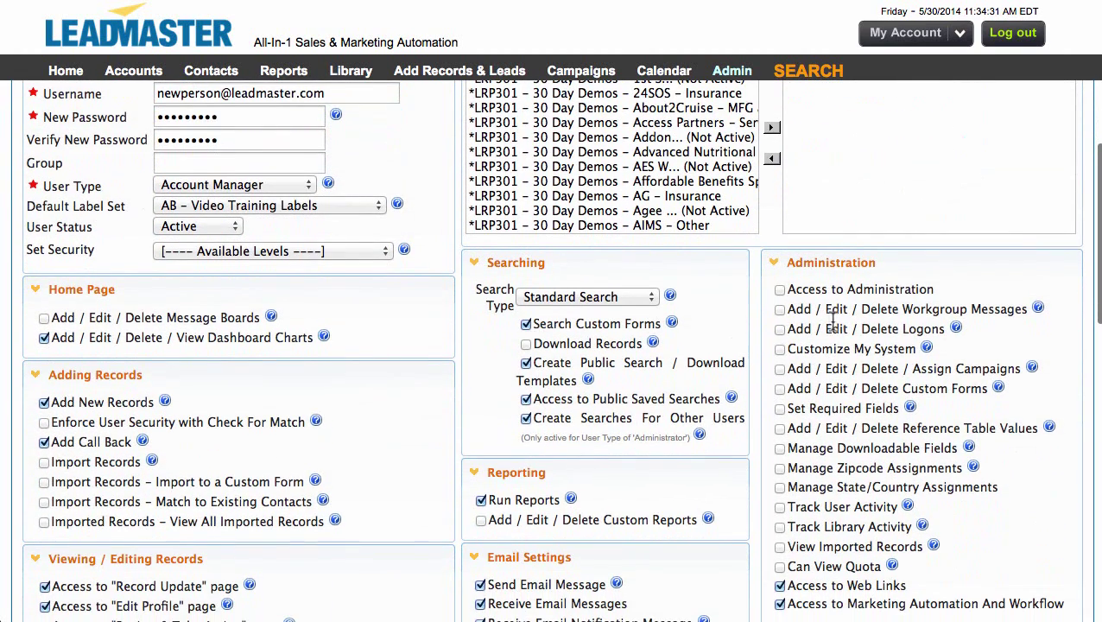
pyautogui.scroll(-10, 641, 486)
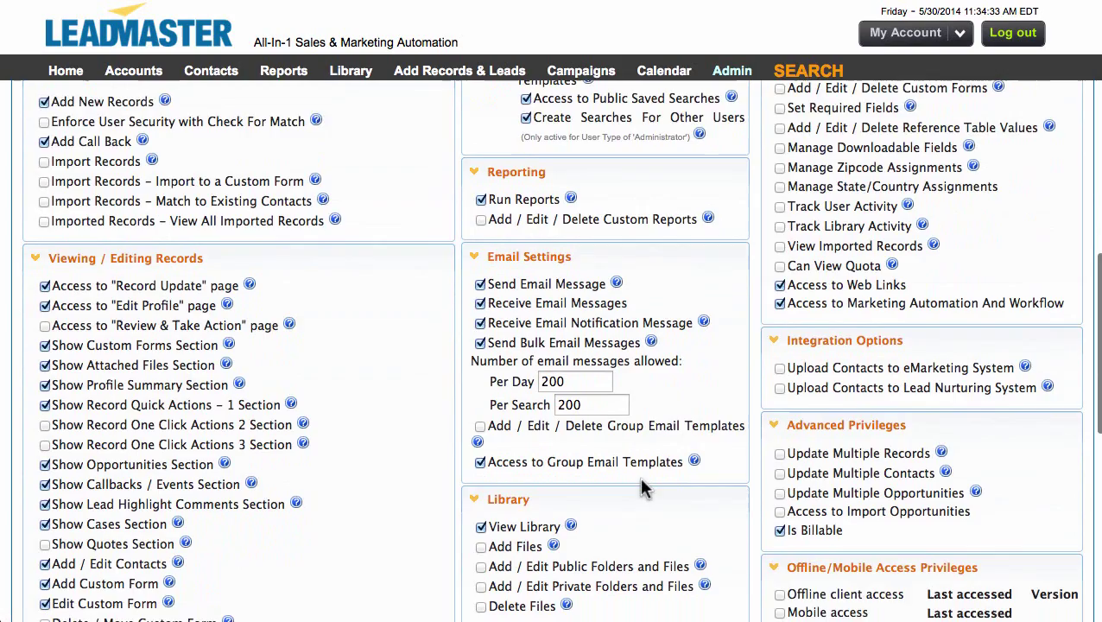
pyautogui.scroll(-1, 641, 486)
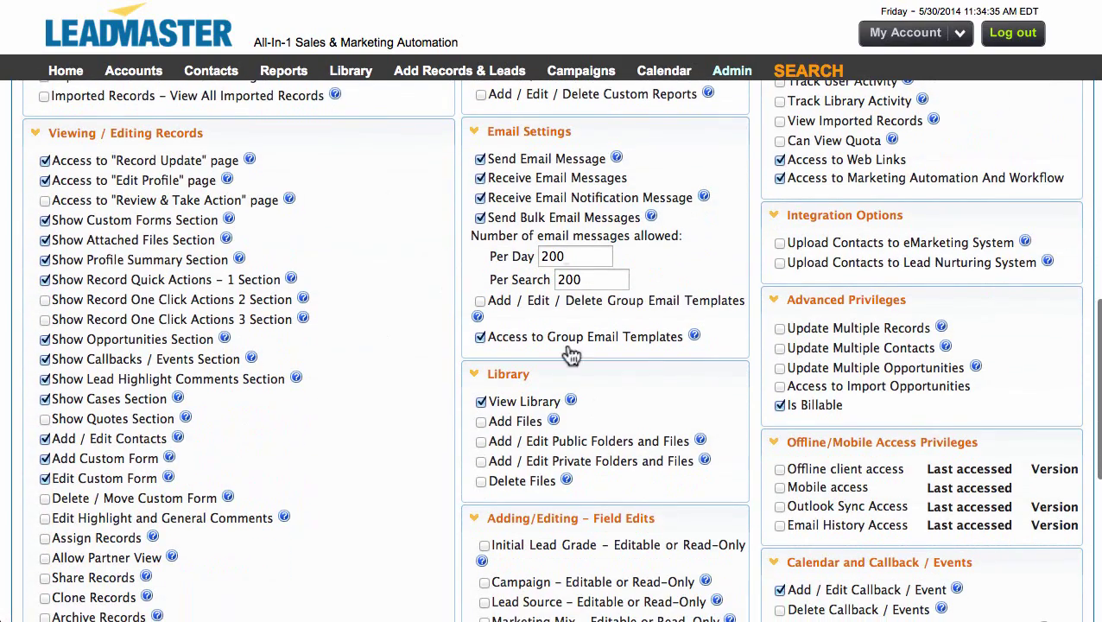
pyautogui.moveTo(571, 405)
pyautogui.scroll(11, 572, 406)
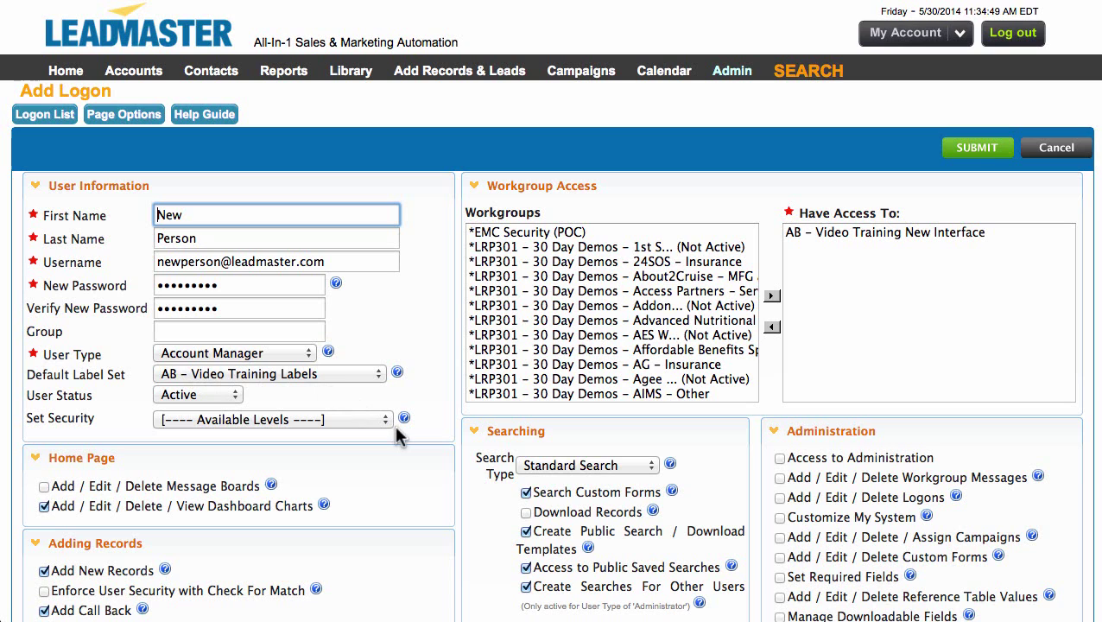
# Submit the New Person logon and return to the Logon List
pyautogui.click(974, 148)
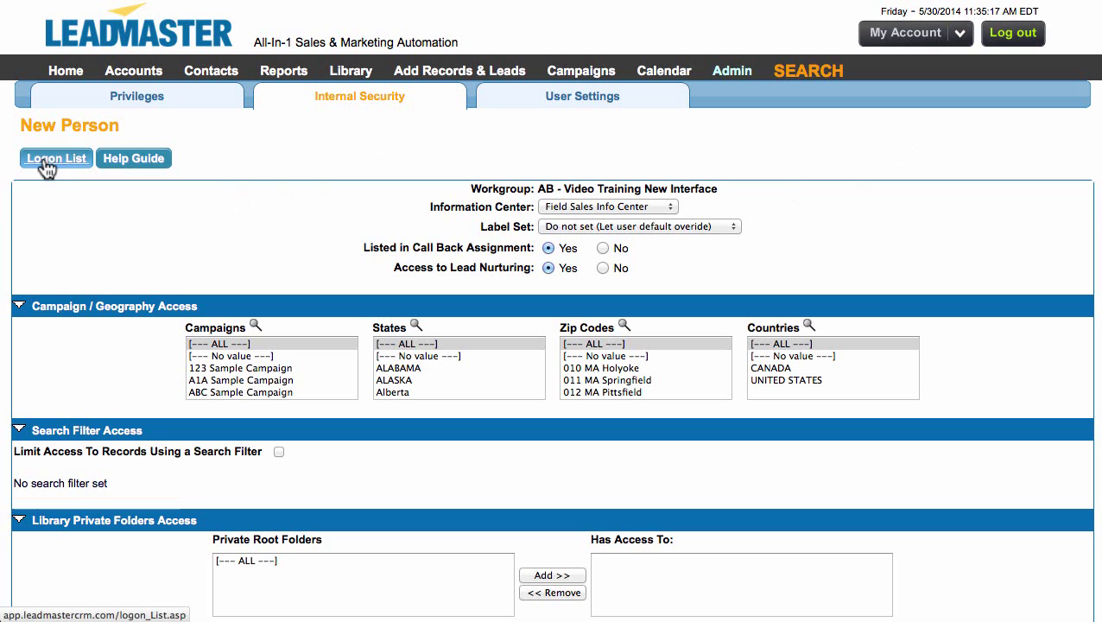
pyautogui.click(47, 159)
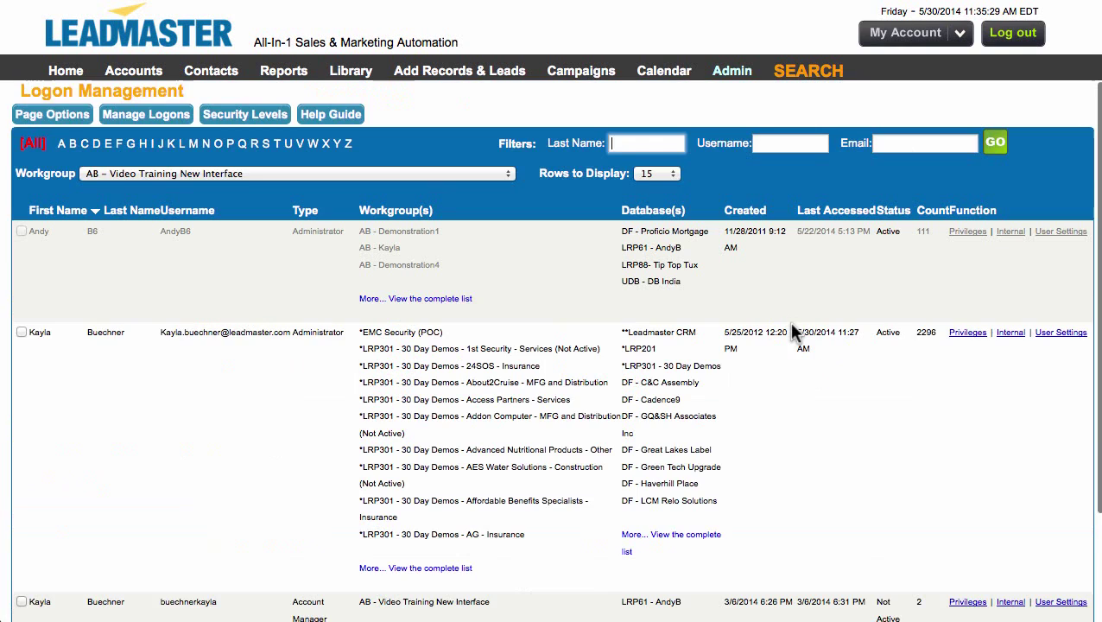
pyautogui.scroll(-3, 789, 327)
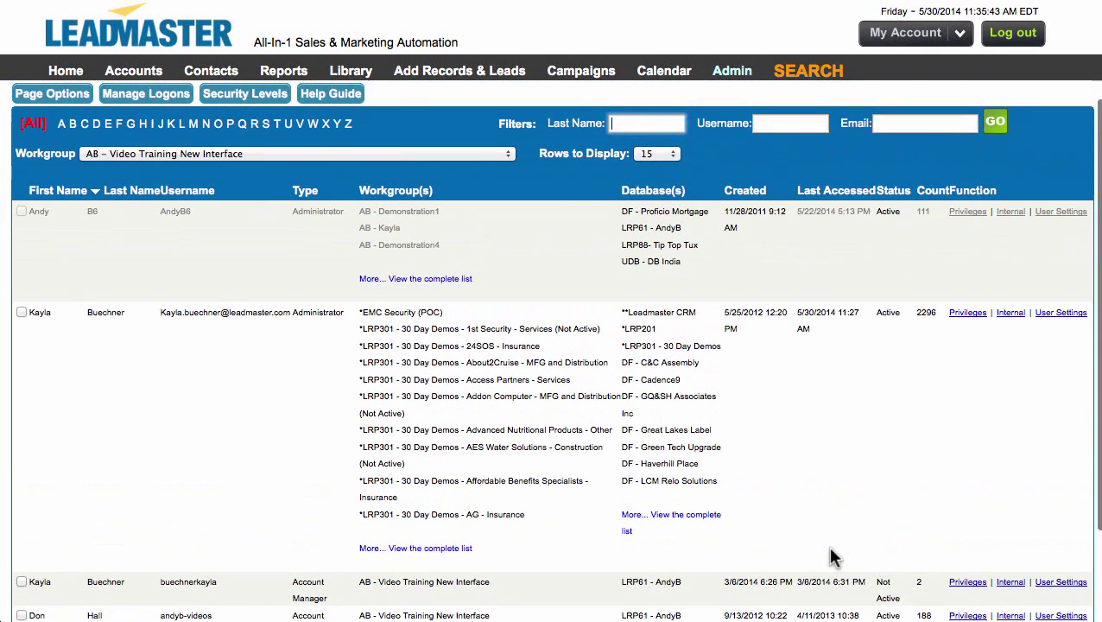
pyautogui.scroll(1, 834, 557)
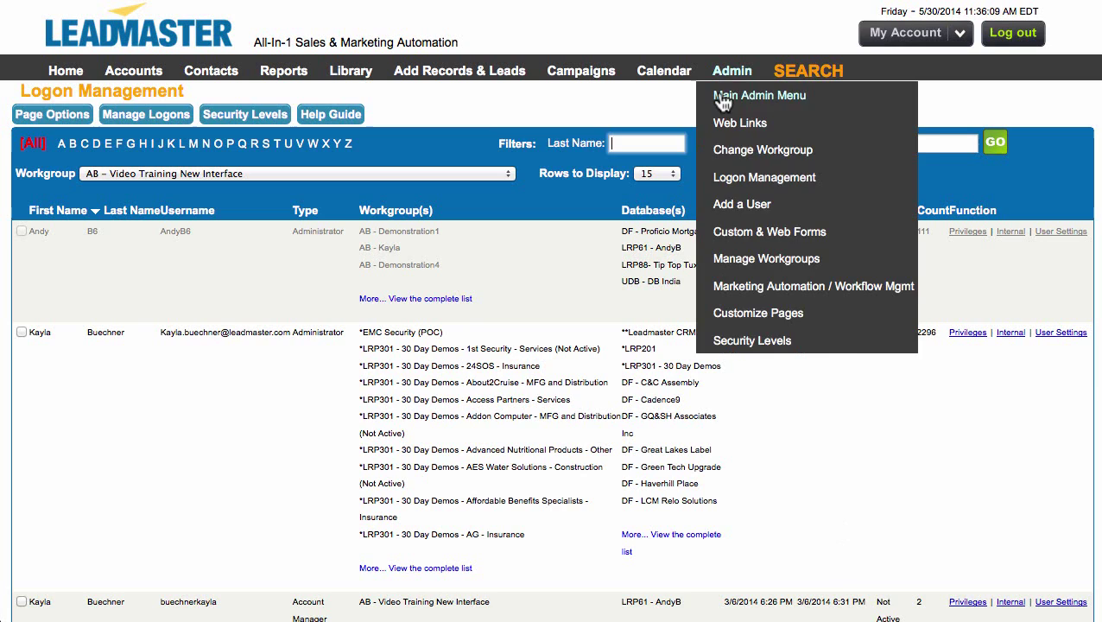
# Open the Acct. Mgr. list under Company Hierarchy / Assignments in the Main Admin Menu
pyautogui.click(722, 95)
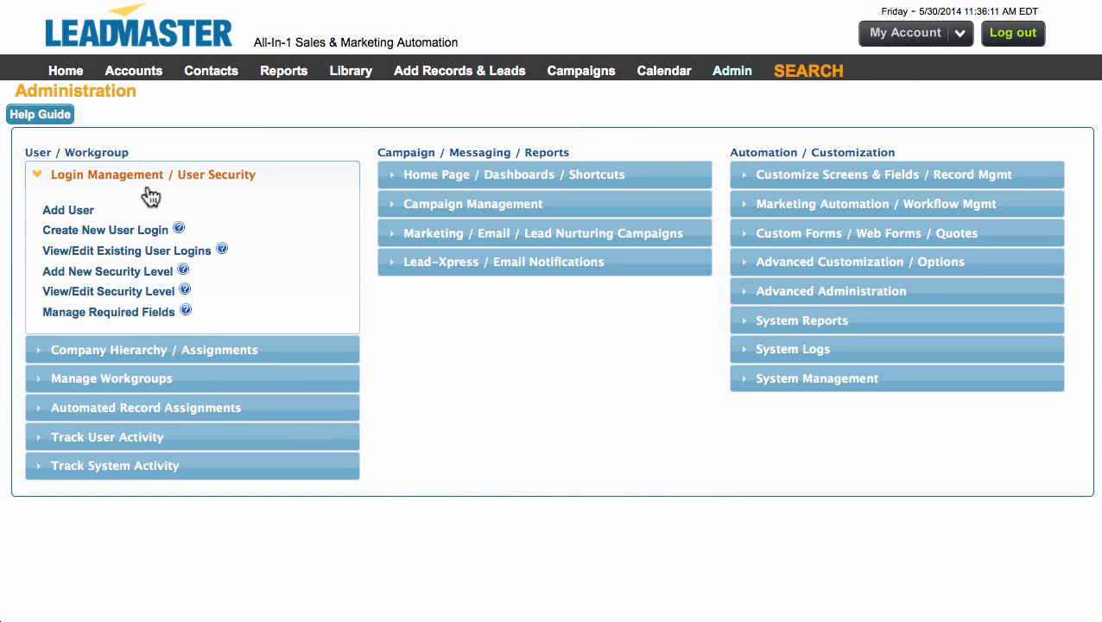
pyautogui.click(41, 177)
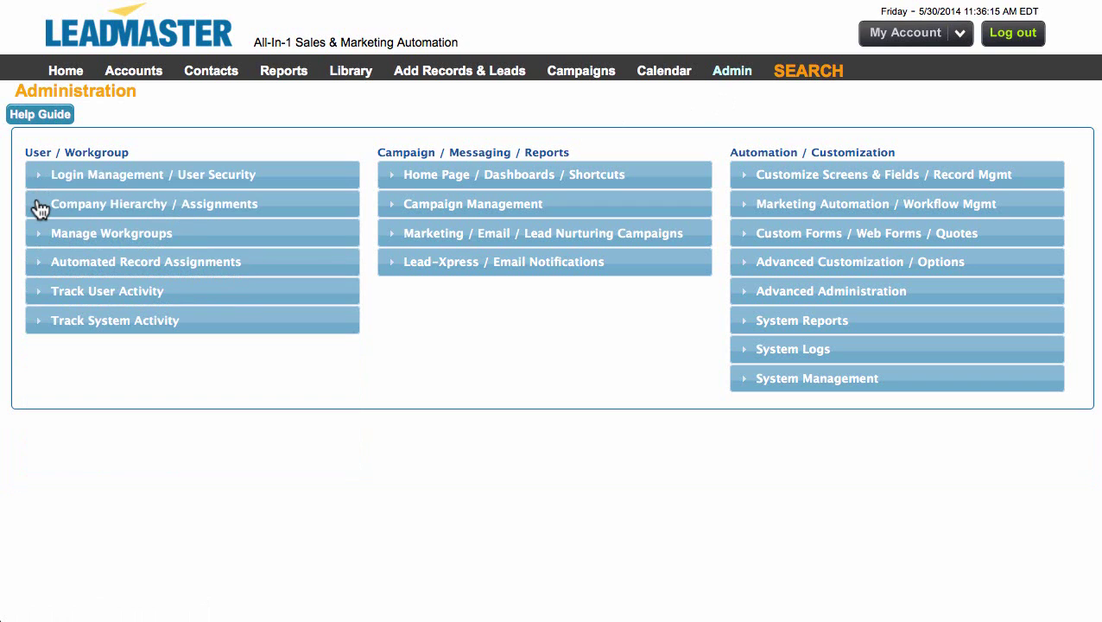
pyautogui.click(41, 208)
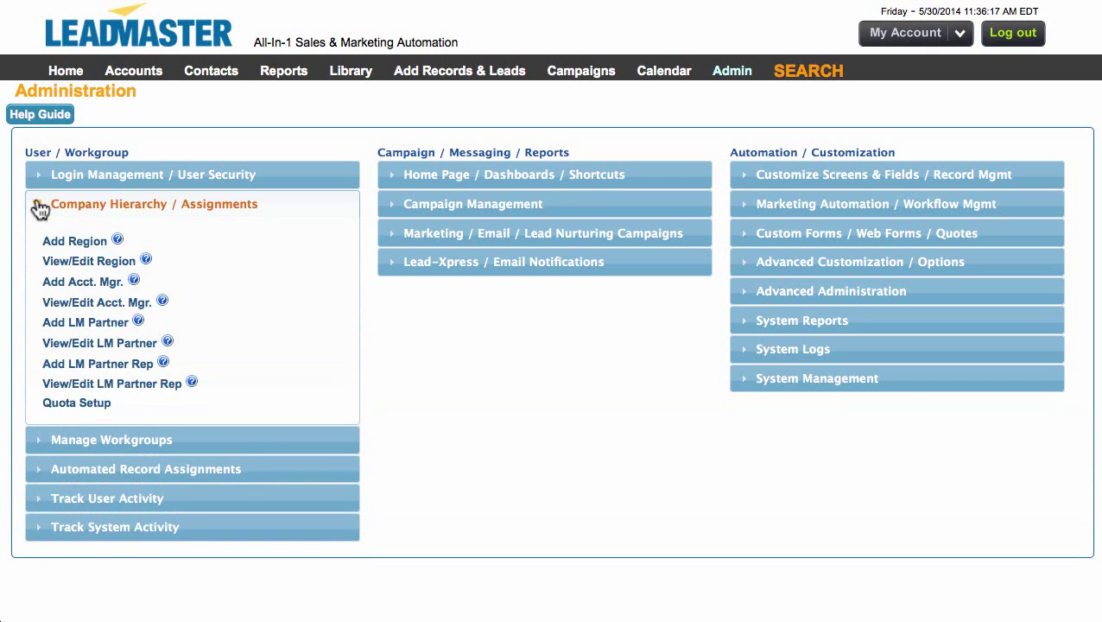
pyautogui.click(113, 308)
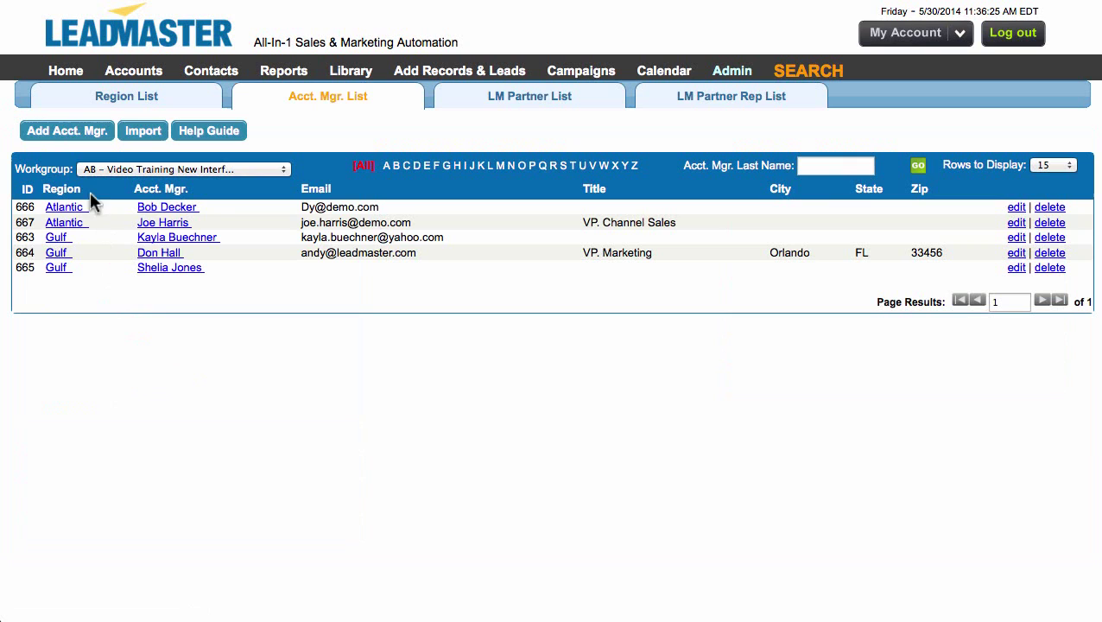
pyautogui.click(54, 137)
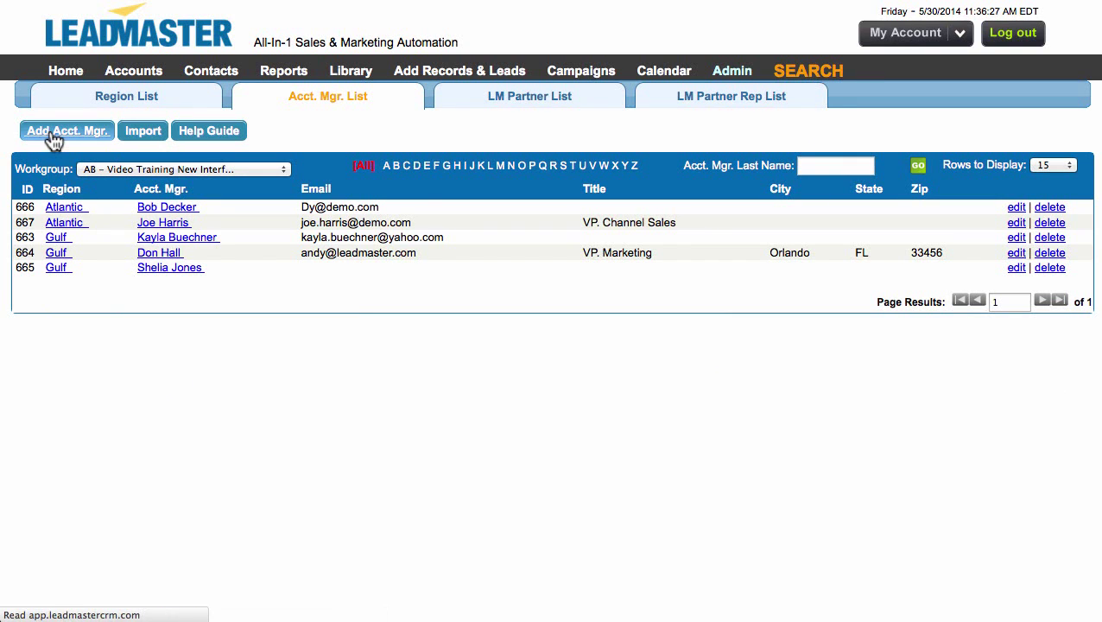
# Enter Region Gulf, First Name New and Last Name Person for the new account manager
pyautogui.click(191, 182)
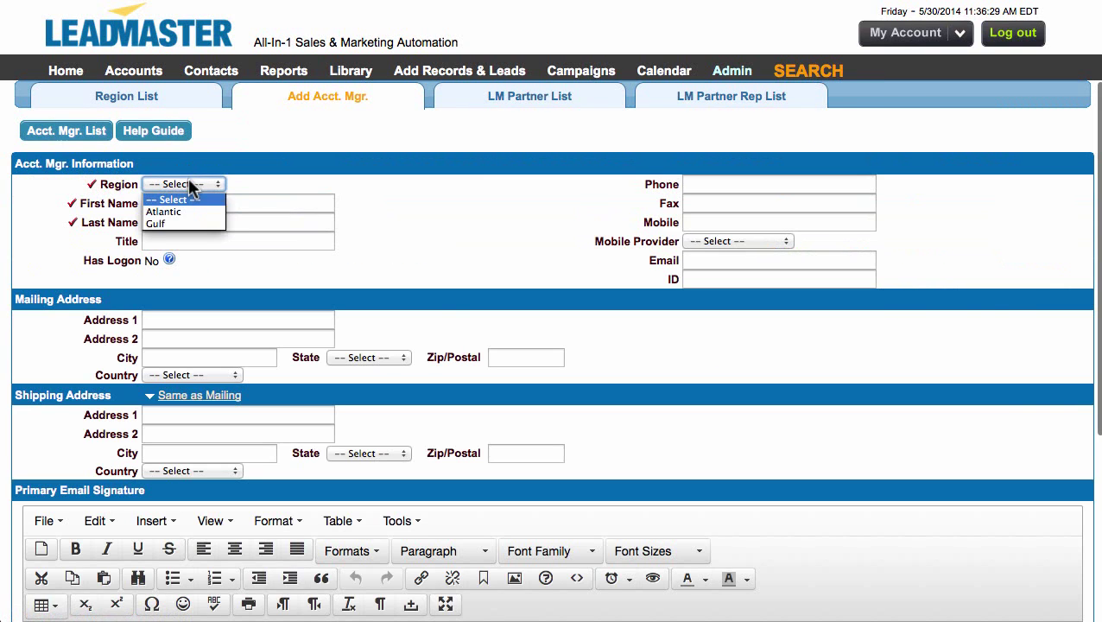
pyautogui.click(187, 221)
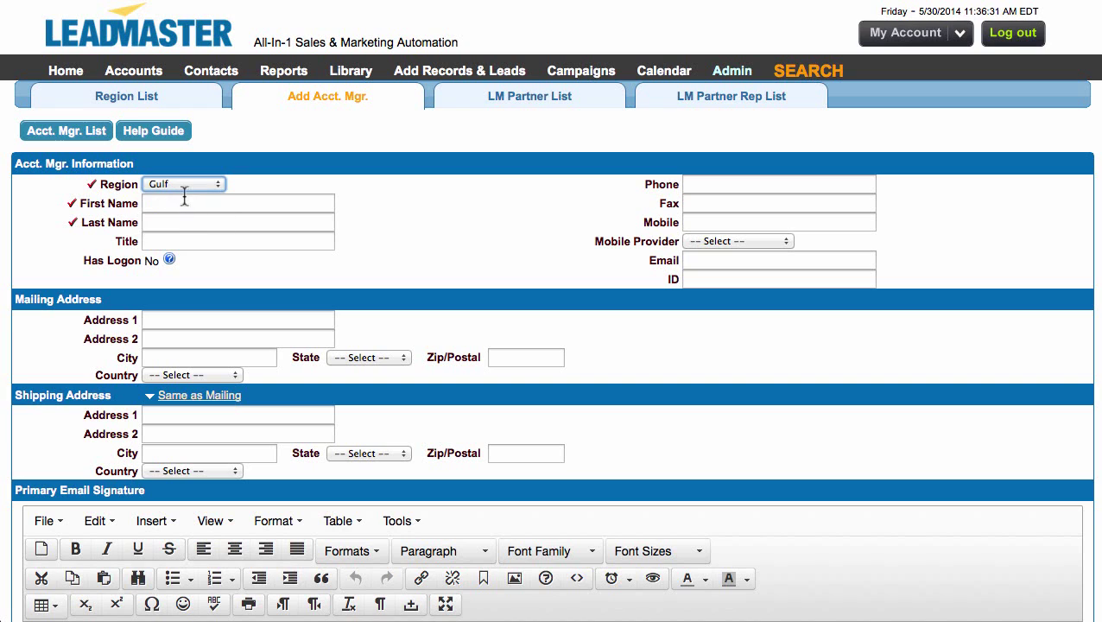
pyautogui.press('Tab')
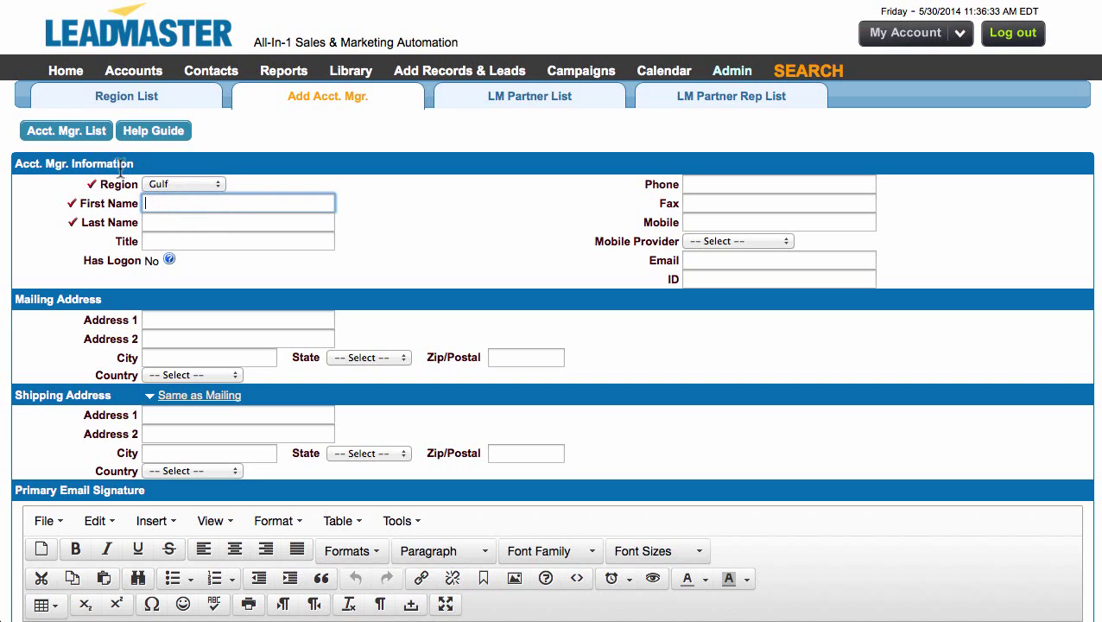
pyautogui.write('New')
pyautogui.press('Tab')
pyautogui.write('Person')
pyautogui.press('Tab')
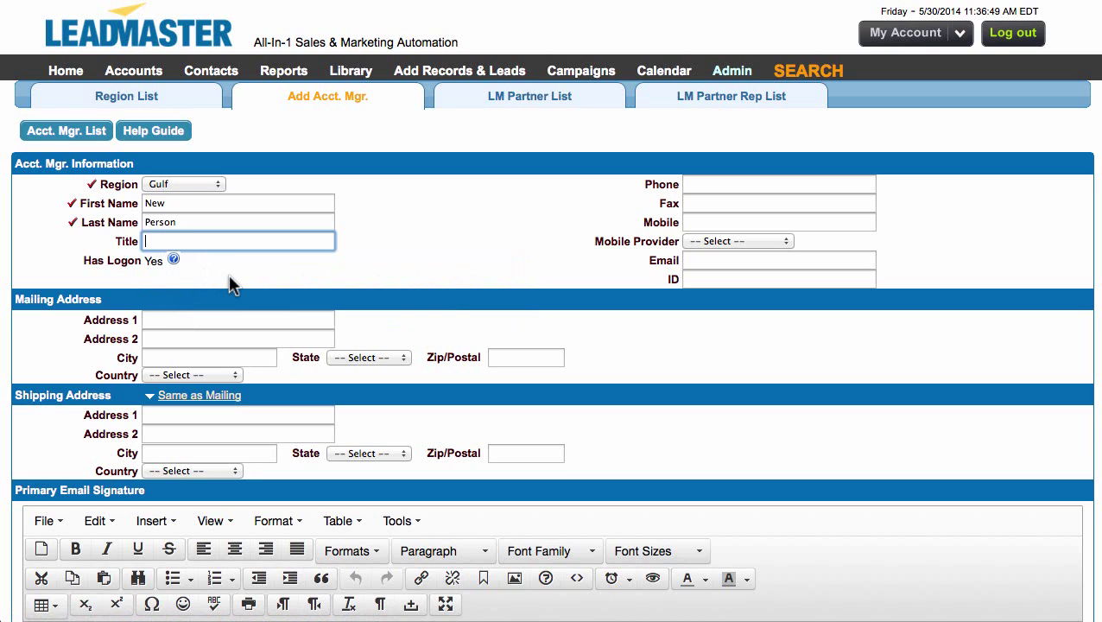
pyautogui.click(184, 222)
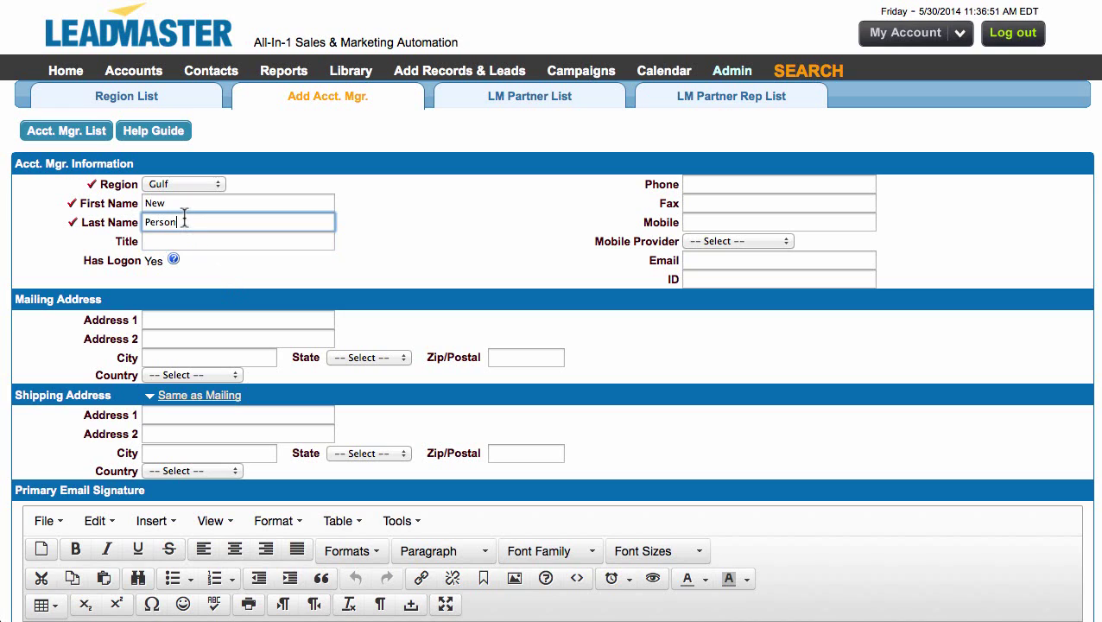
pyautogui.click(178, 203)
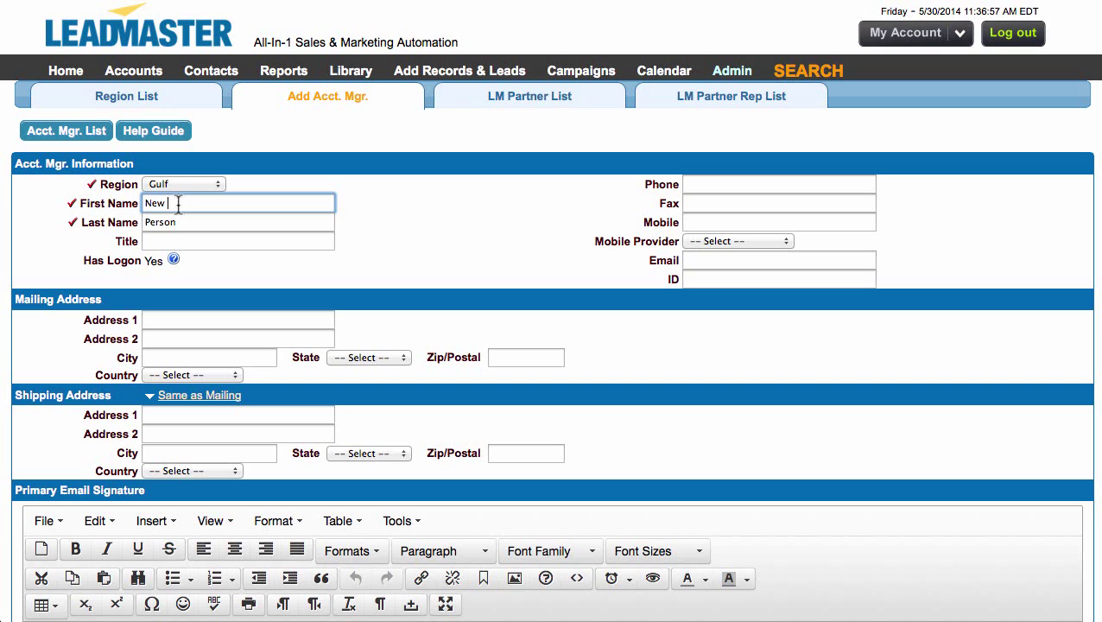
pyautogui.scroll(-5, 287, 331)
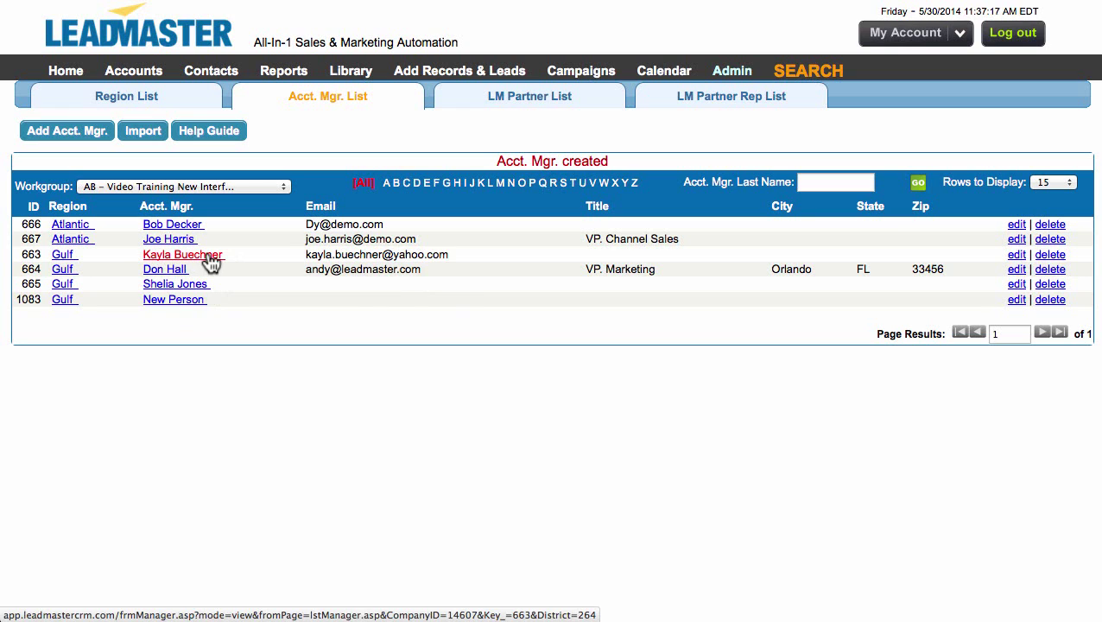
# Search records filtered to the departing Gulf account manager, returning 8 company leads
pyautogui.moveTo(809, 83)
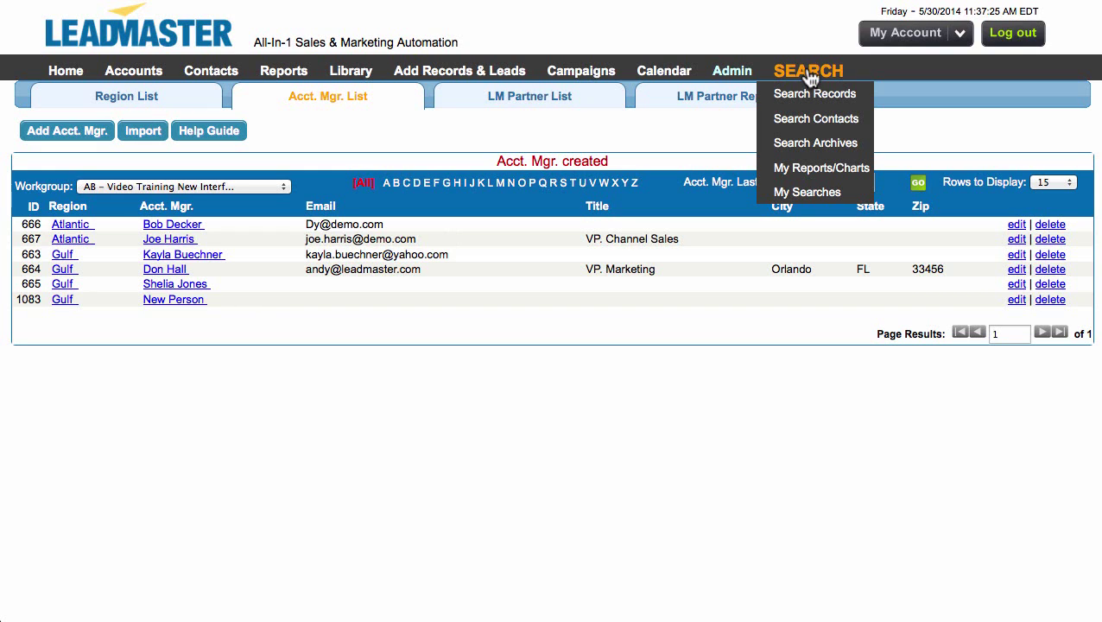
pyautogui.click(809, 77)
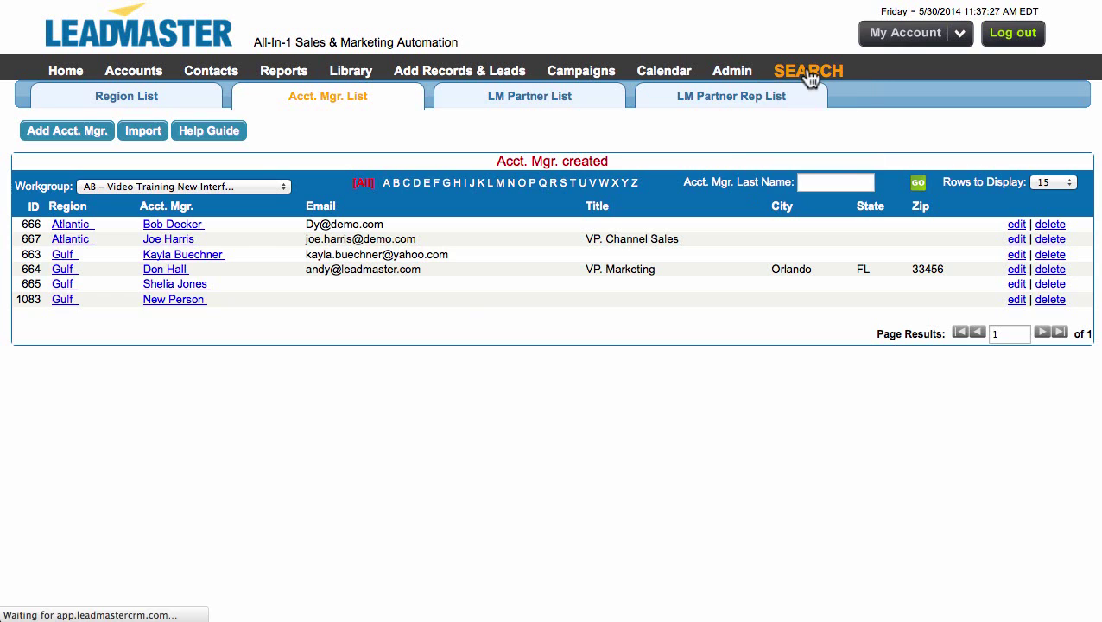
pyautogui.scroll(-5, 483, 393)
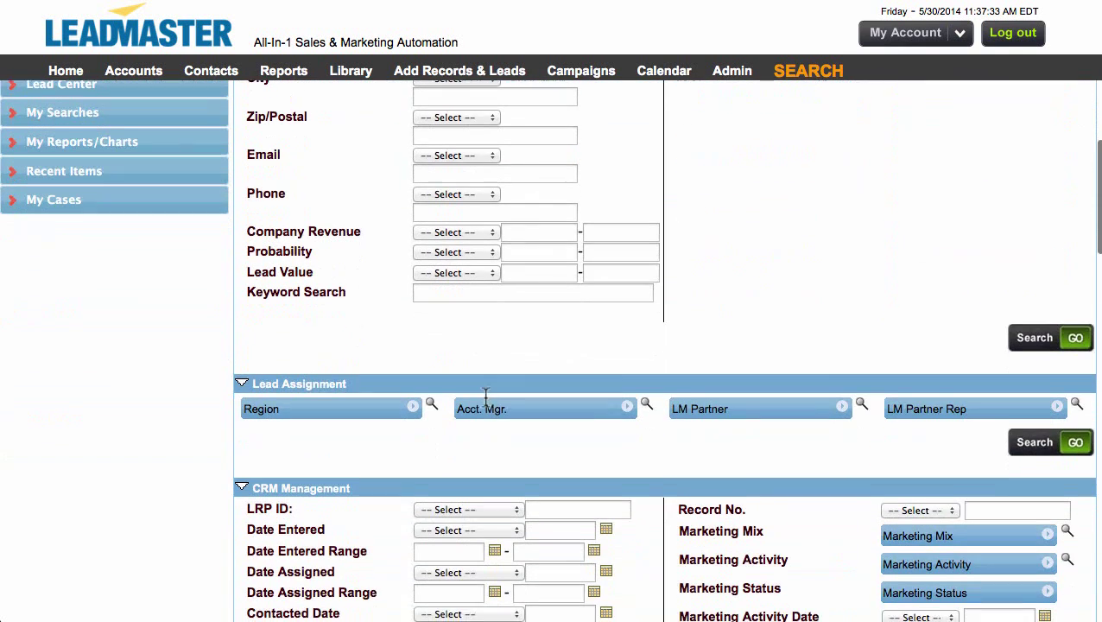
pyautogui.scroll(-1, 486, 396)
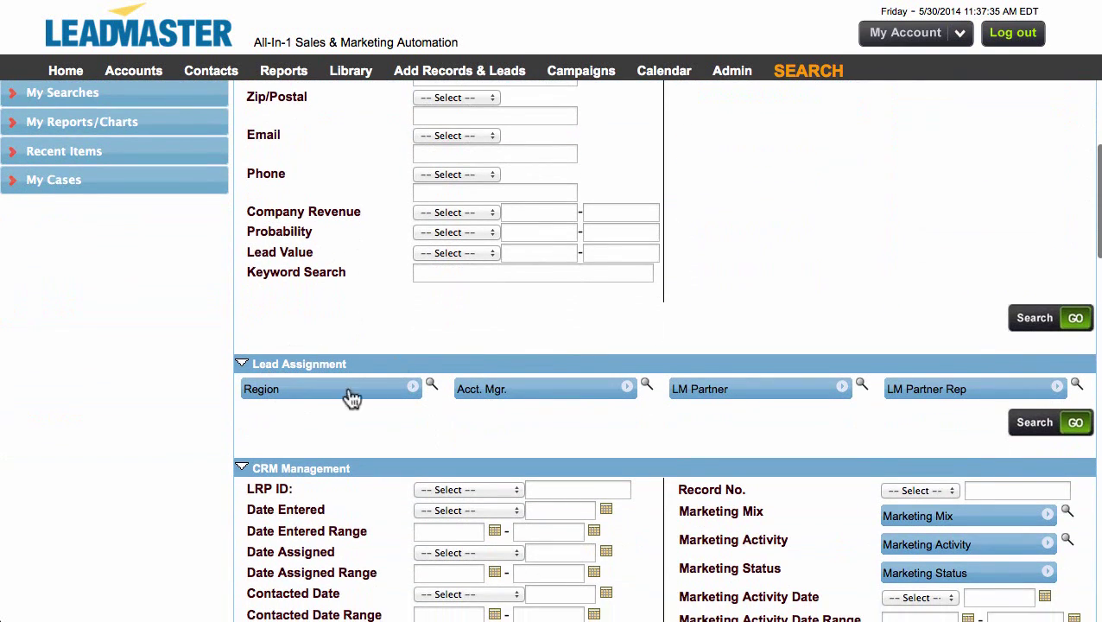
pyautogui.click(646, 390)
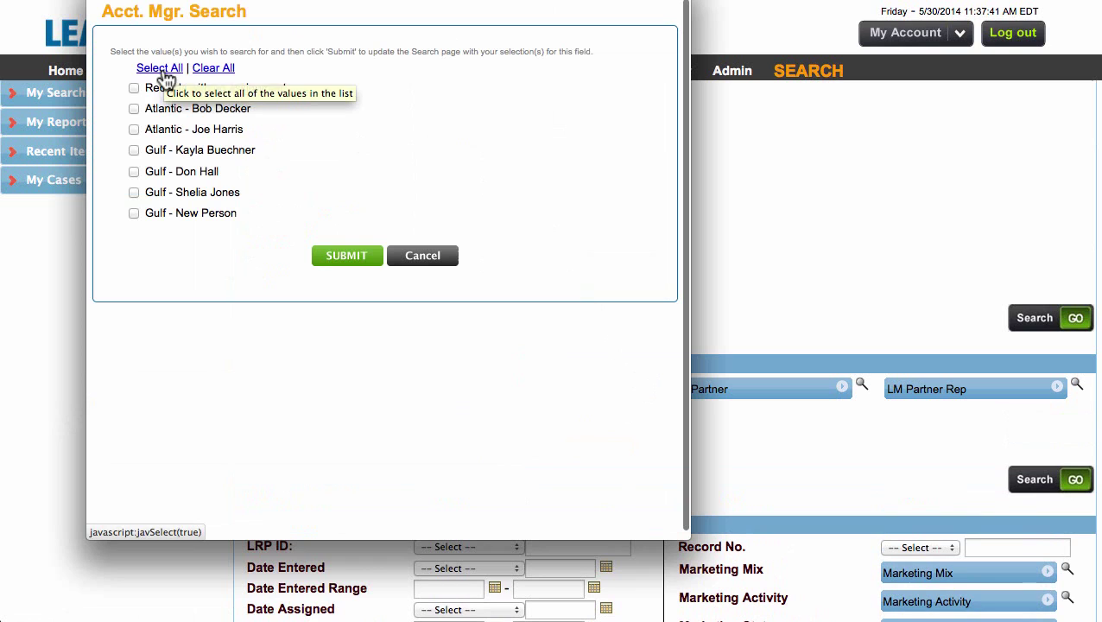
pyautogui.click(134, 150)
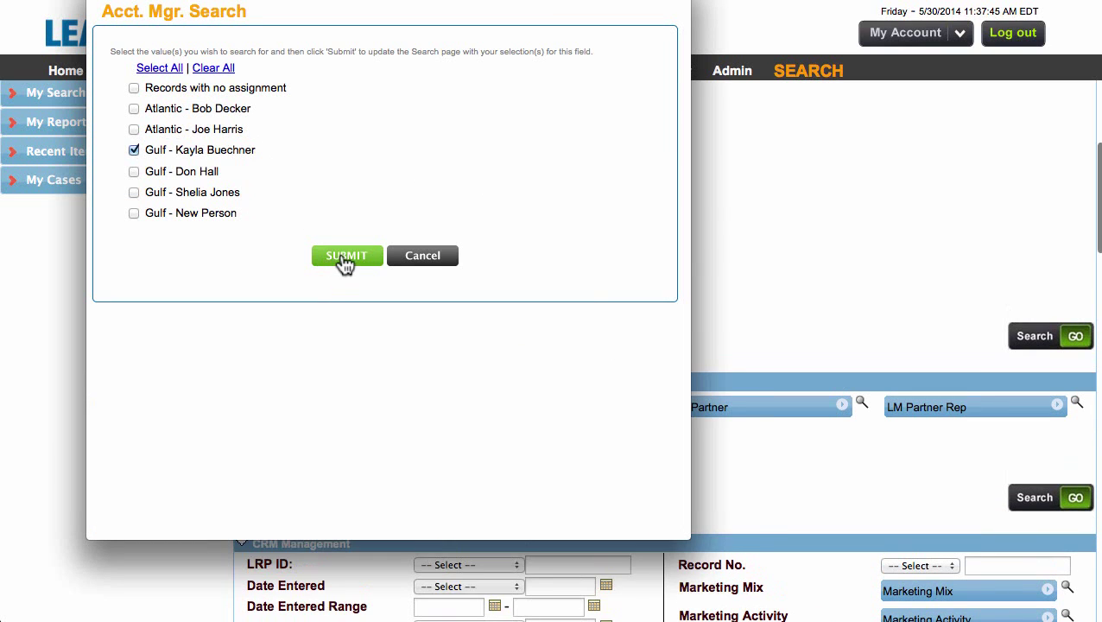
pyautogui.click(345, 261)
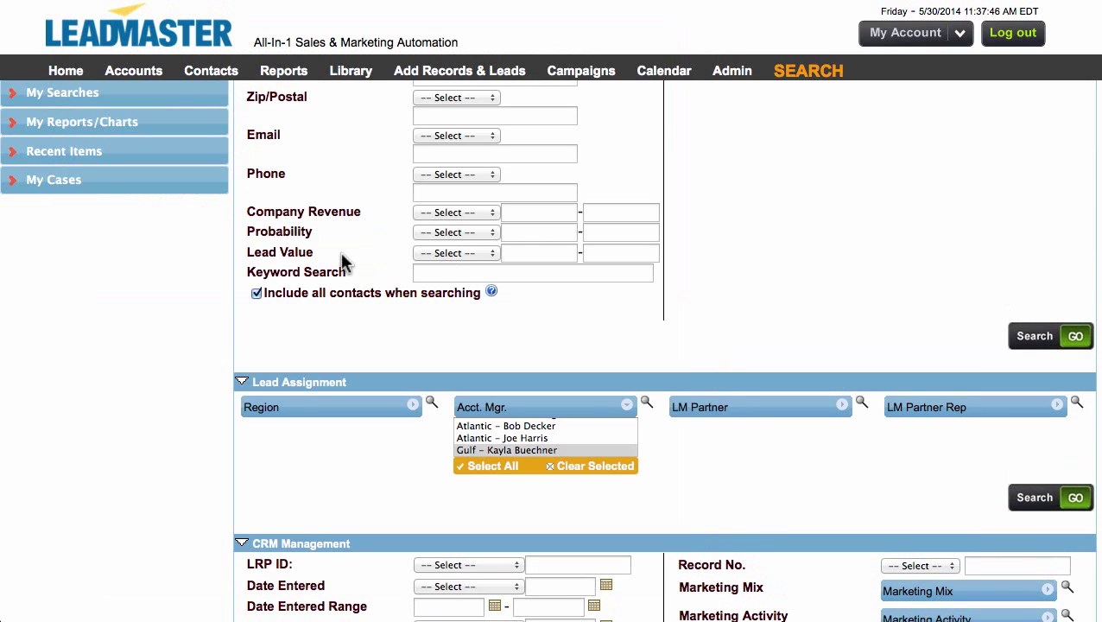
pyautogui.click(1040, 499)
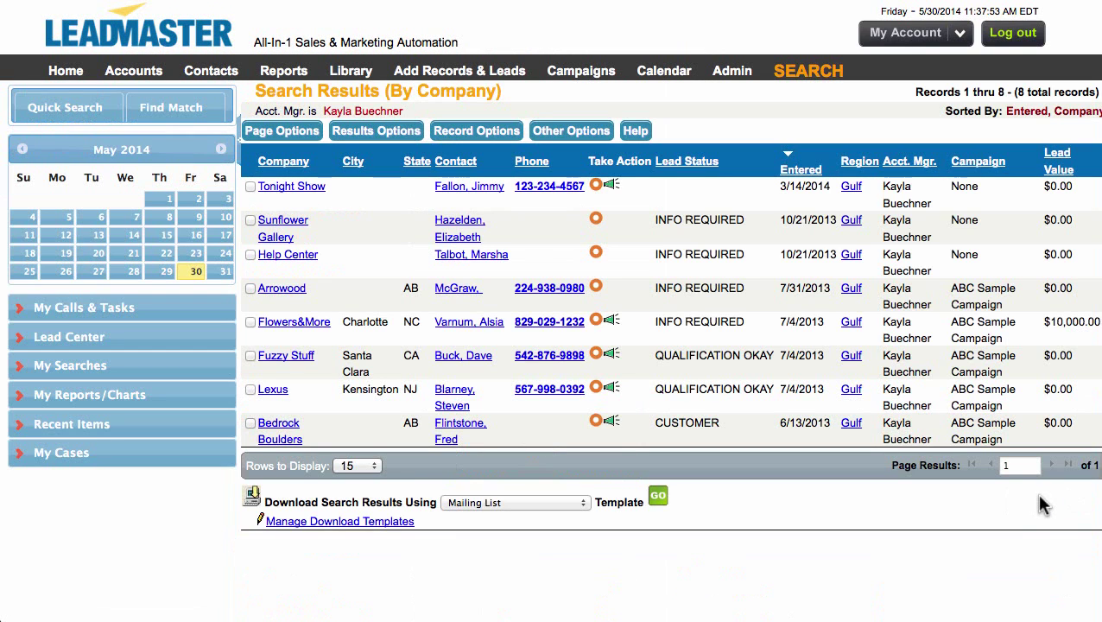
# Select all eight leads on the results page and assign them to Gulf – New Person
pyautogui.click(269, 131)
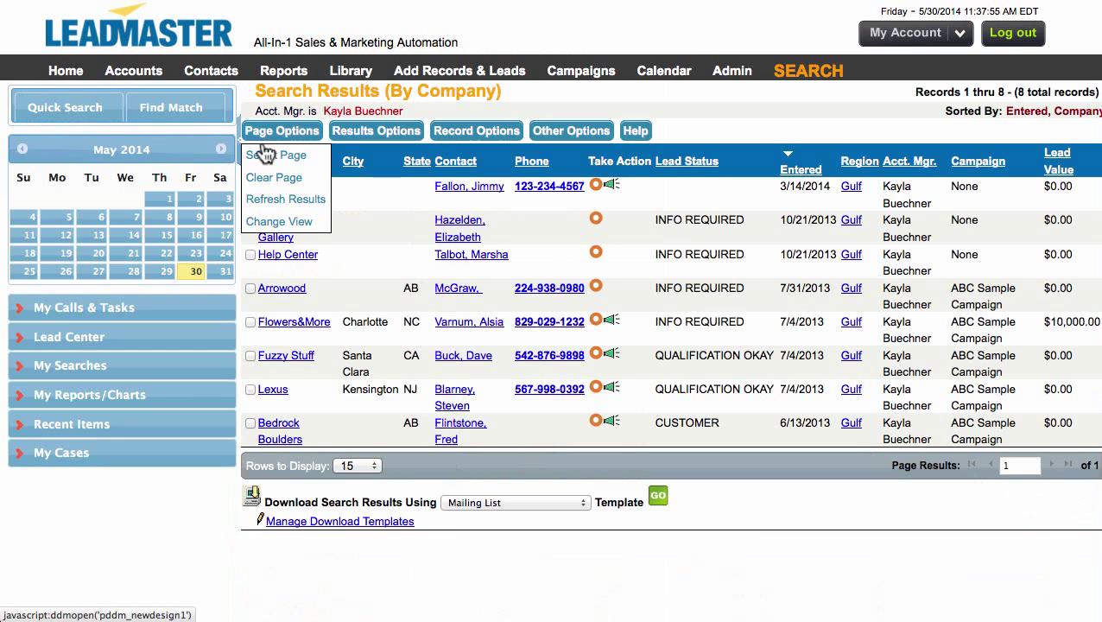
pyautogui.click(265, 155)
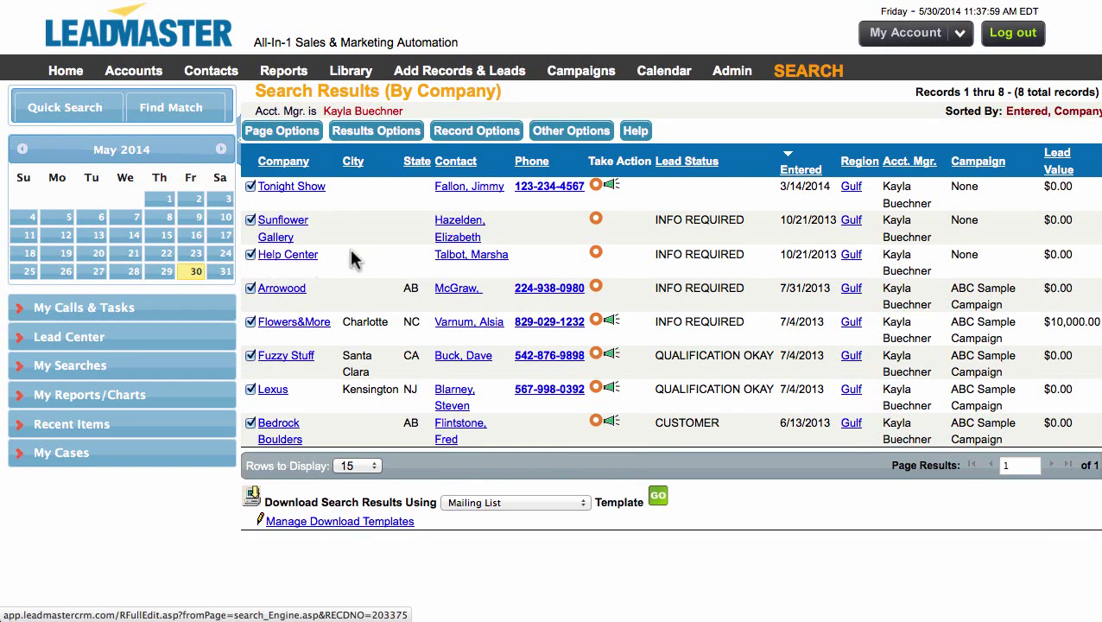
pyautogui.click(470, 132)
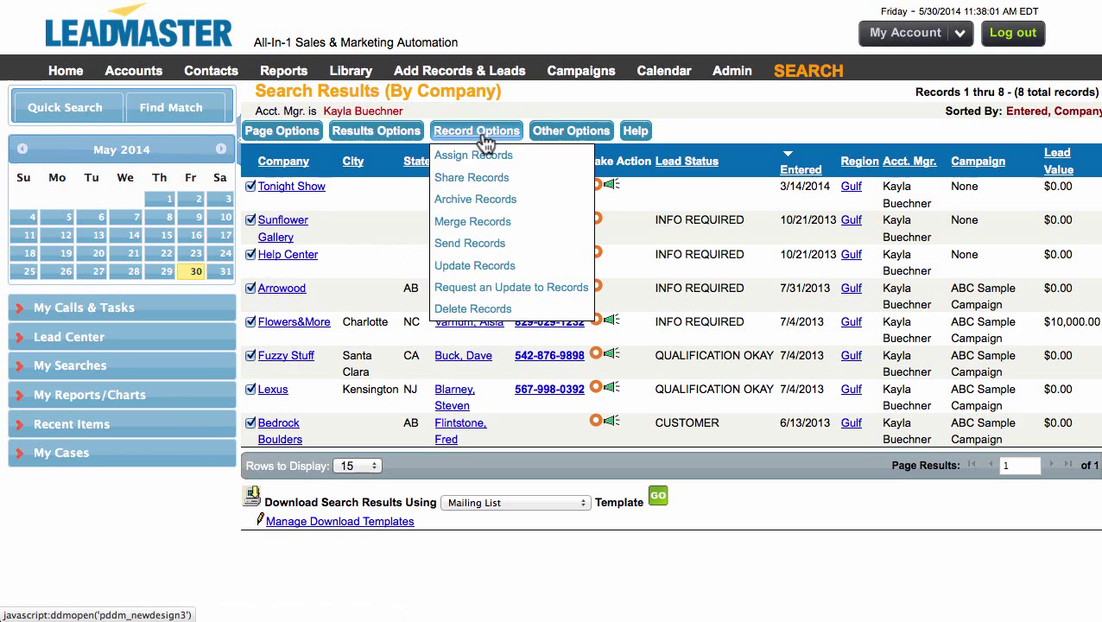
pyautogui.click(481, 156)
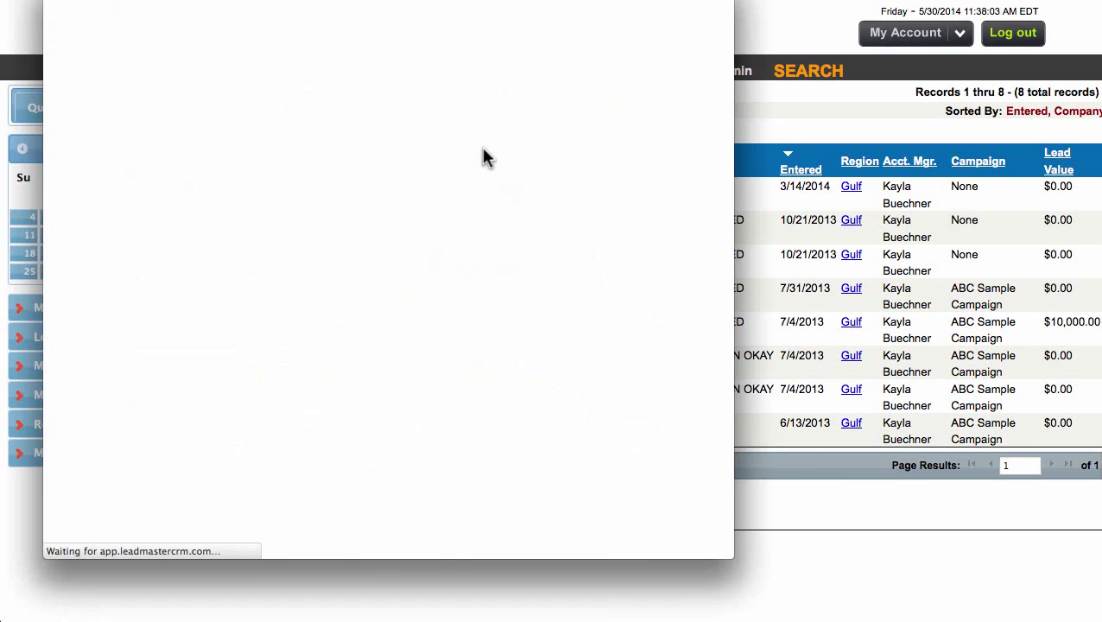
pyautogui.click(458, 91)
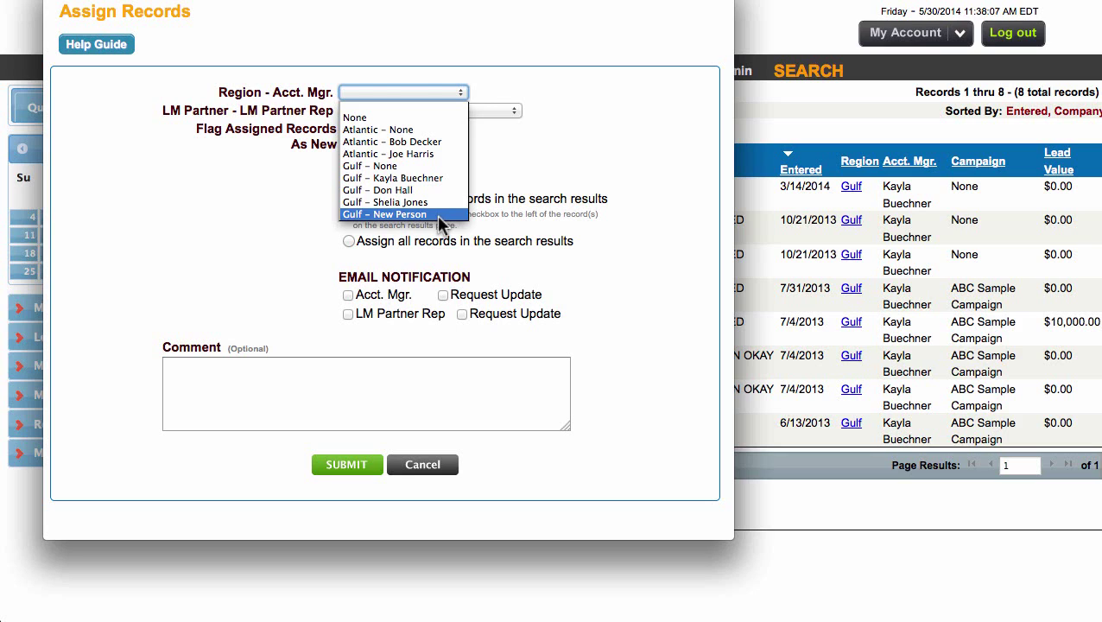
pyautogui.click(441, 216)
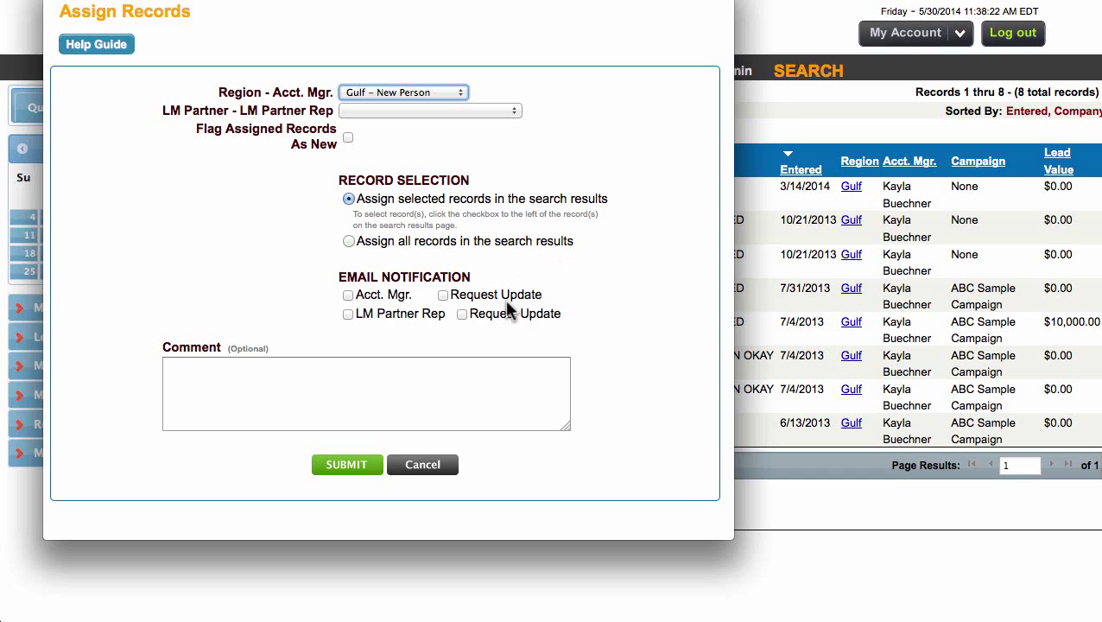
# Add a comment explaining the reassignment from the former manager to New Person, and submit
pyautogui.click(307, 388)
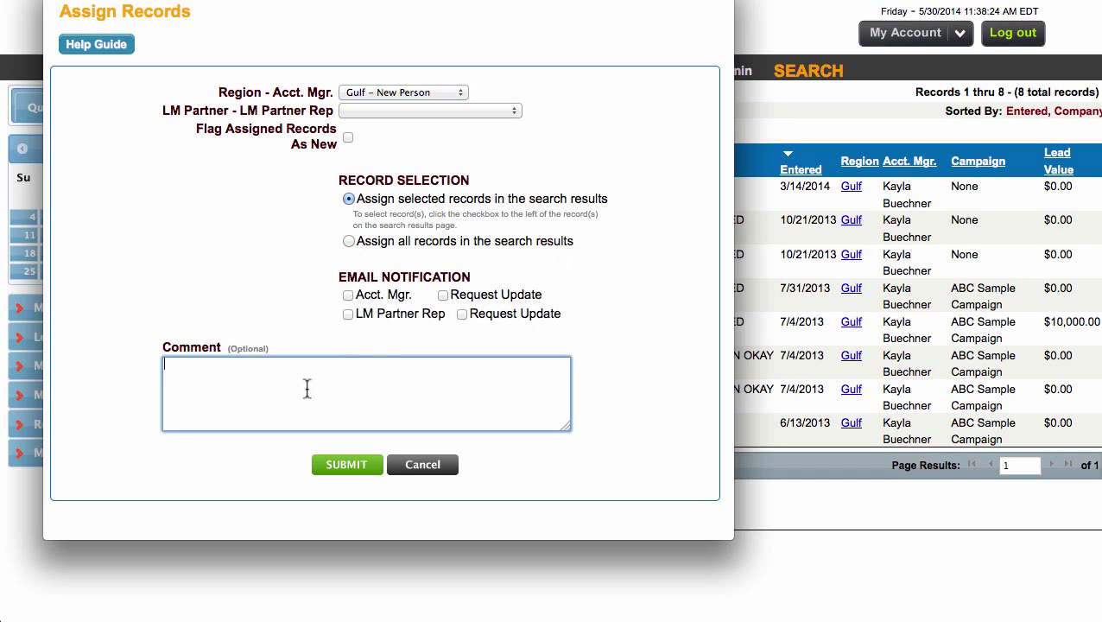
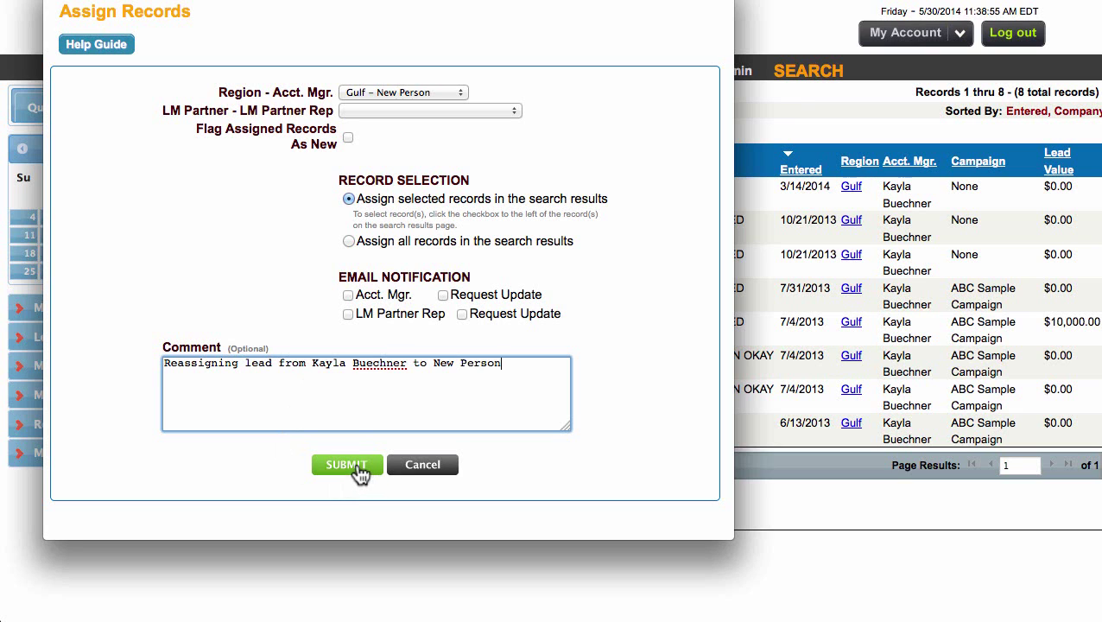
pyautogui.click(360, 466)
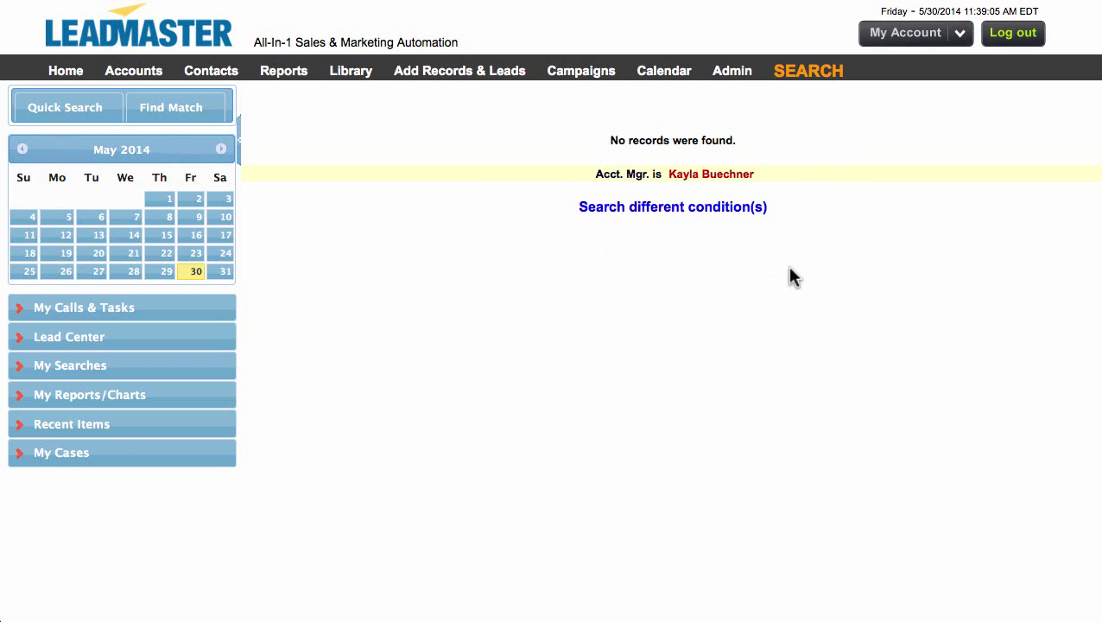
# Search records with the account manager set to Gulf - New Person
pyautogui.click(801, 78)
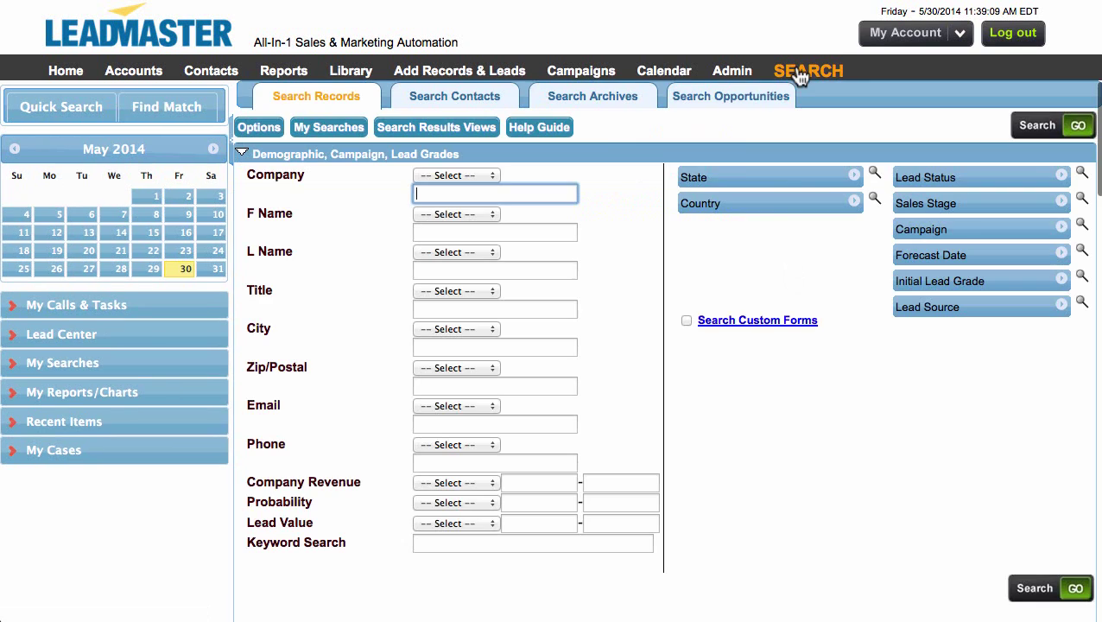
pyautogui.scroll(-6, 582, 378)
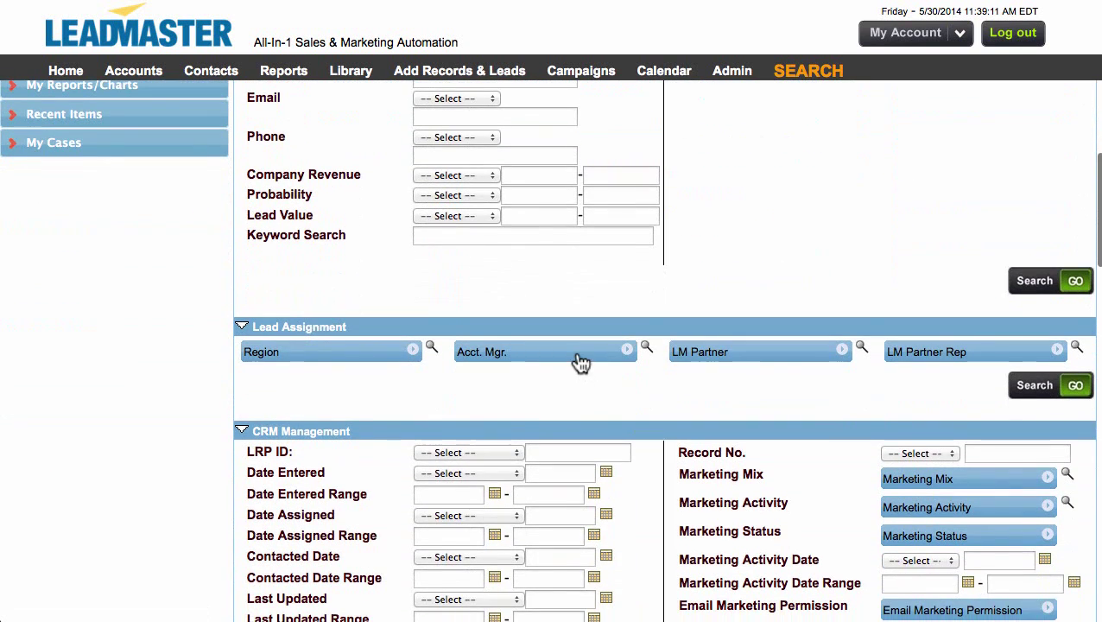
pyautogui.click(581, 360)
pyautogui.scroll(-1, 567, 395)
pyautogui.scroll(-3, 565, 389)
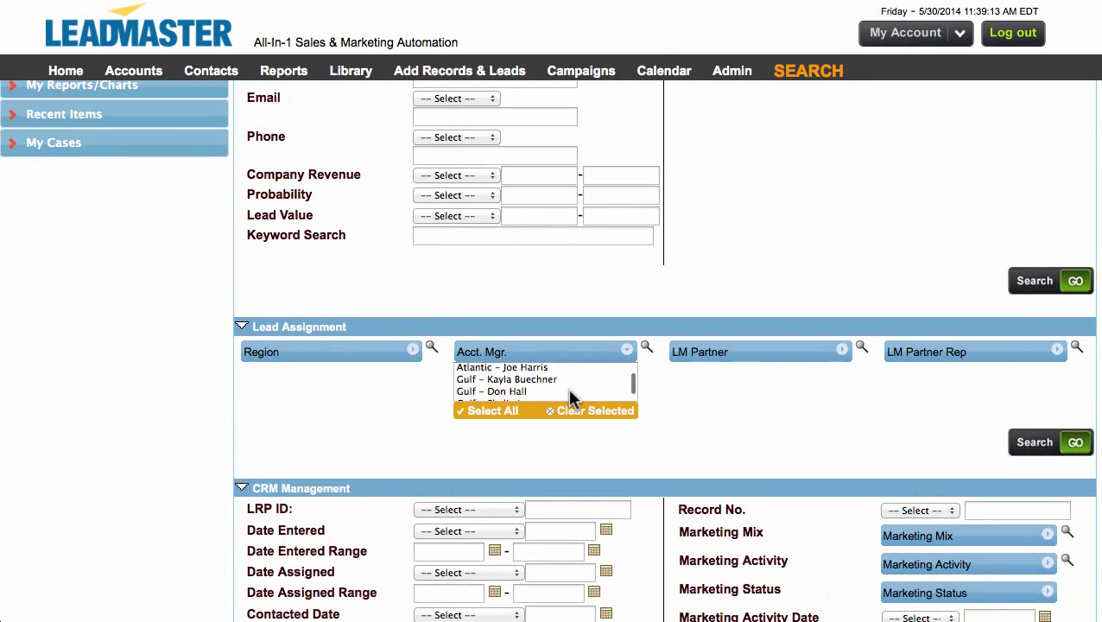
pyautogui.click(544, 396)
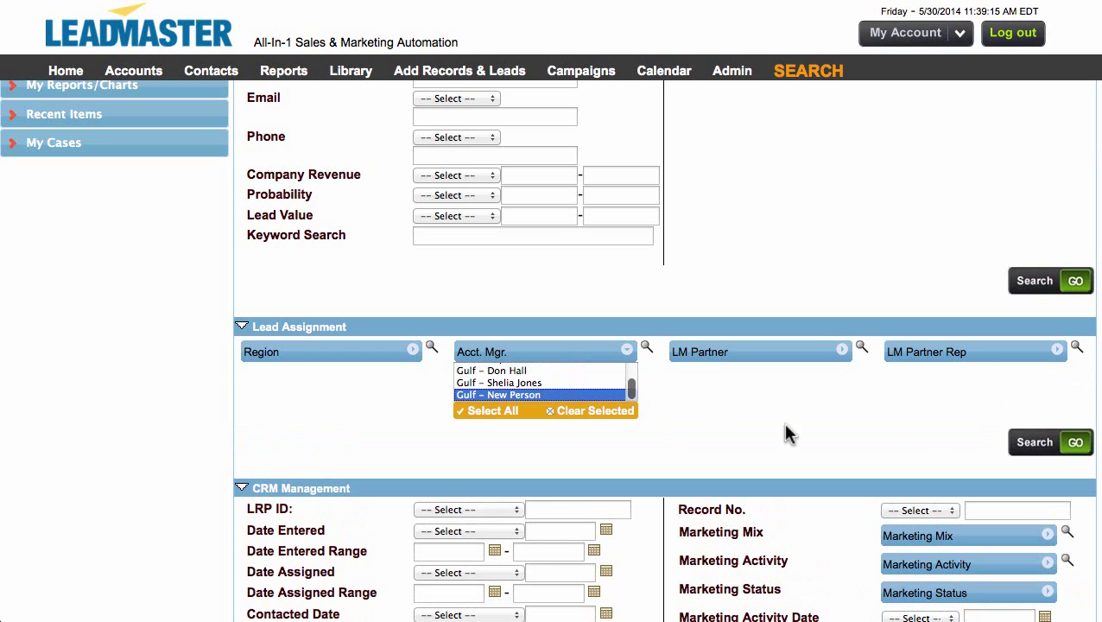
pyautogui.click(1035, 444)
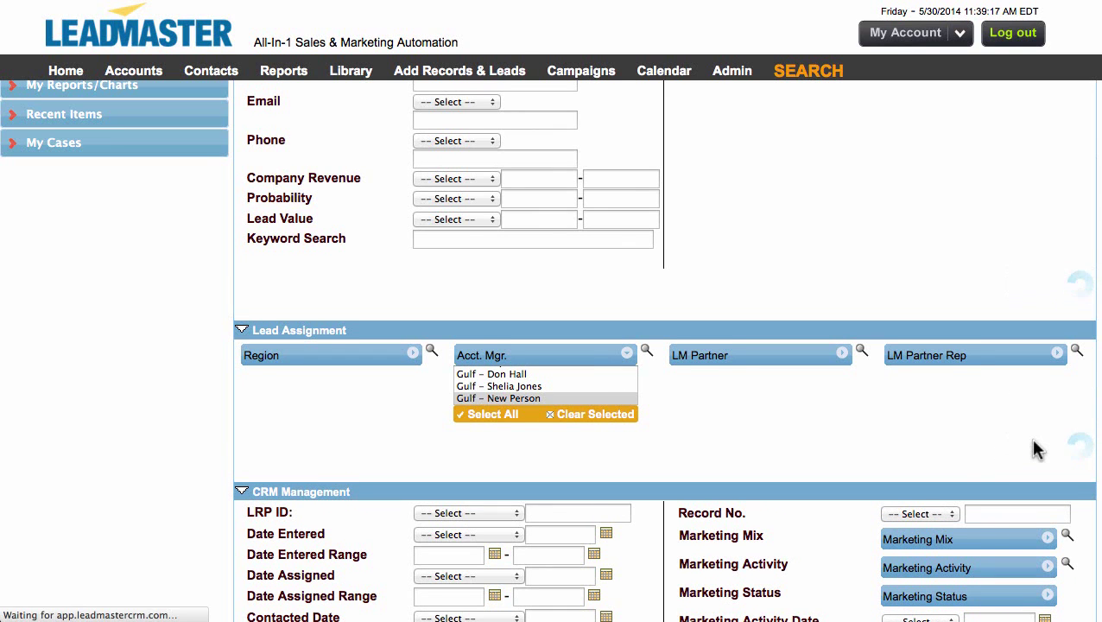